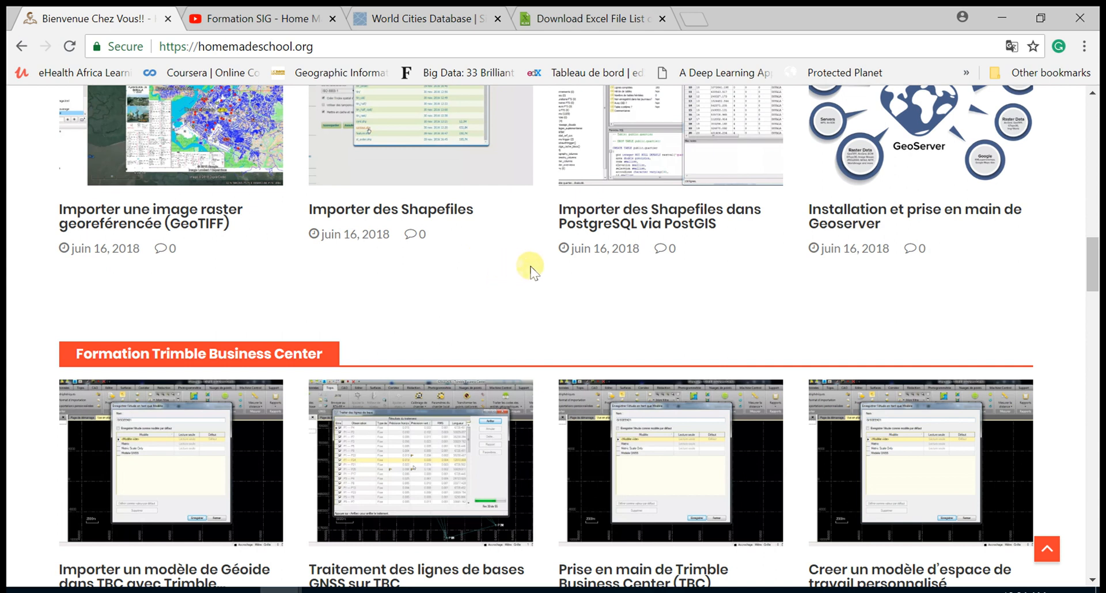
Look through the training course listings on the homemadeschool.org home page.
scroll(530, 271, down, 6)
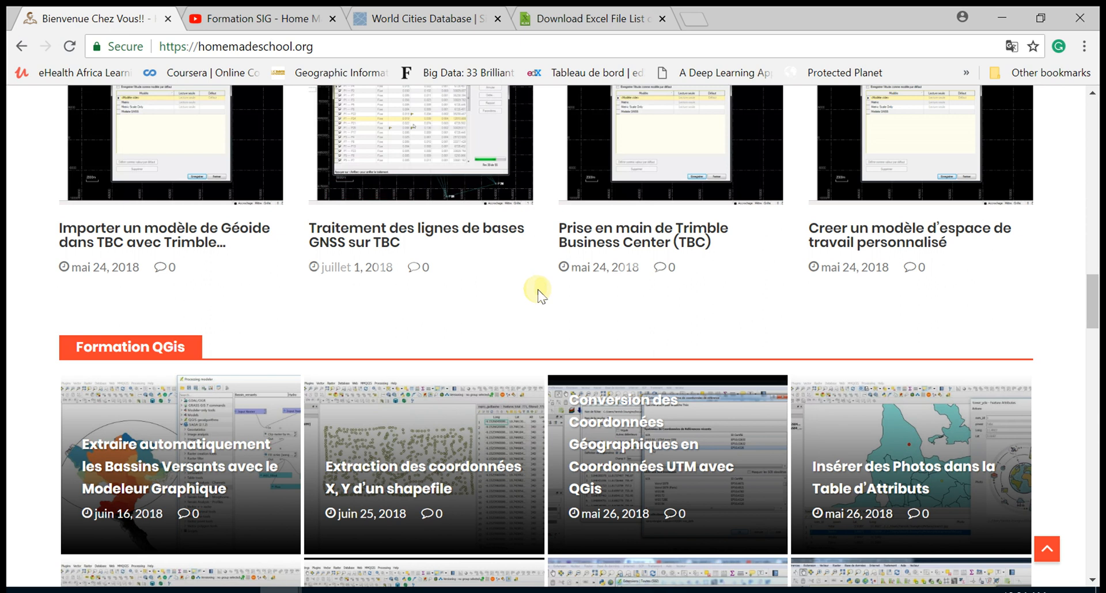
scroll(538, 291, down, 6)
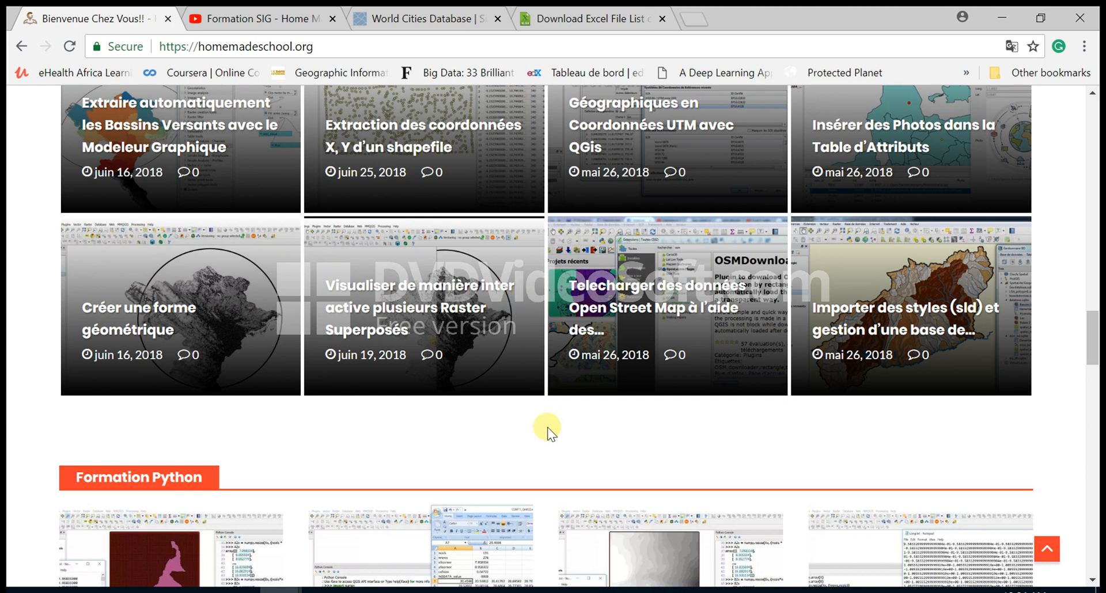
scroll(555, 428, down, 1)
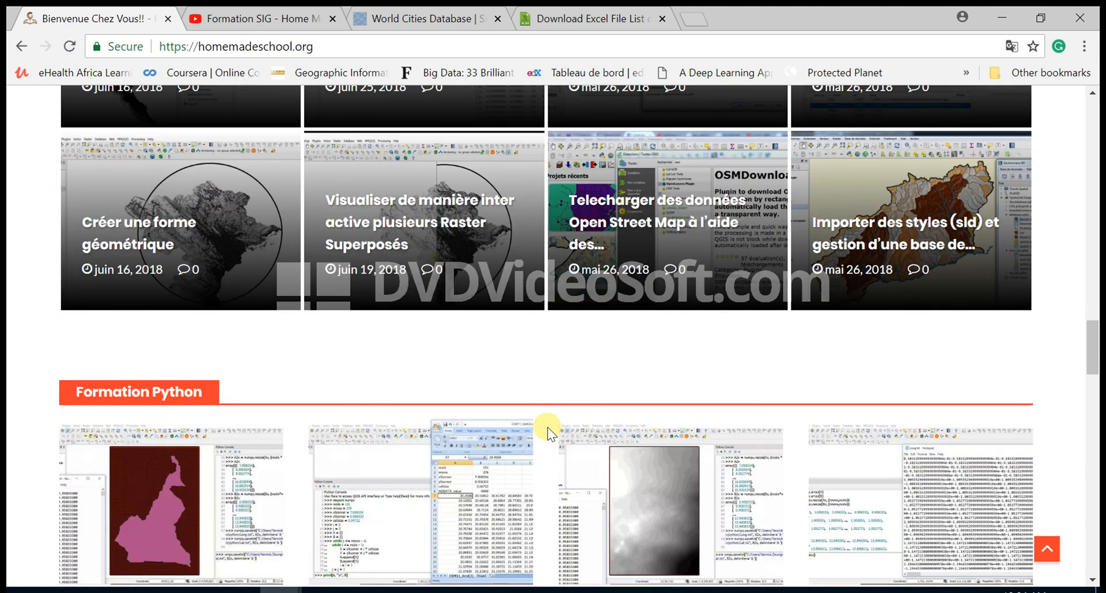
scroll(547, 427, up, 15)
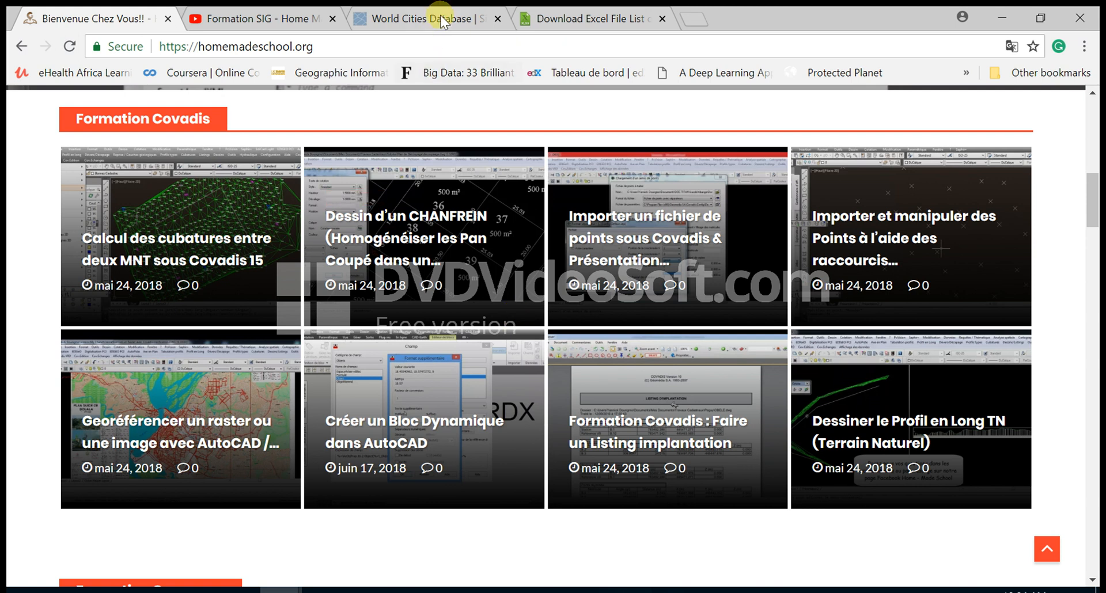
Review the simplemaps World Cities Database page and the download page for the Excel list of African countries.
click(440, 15)
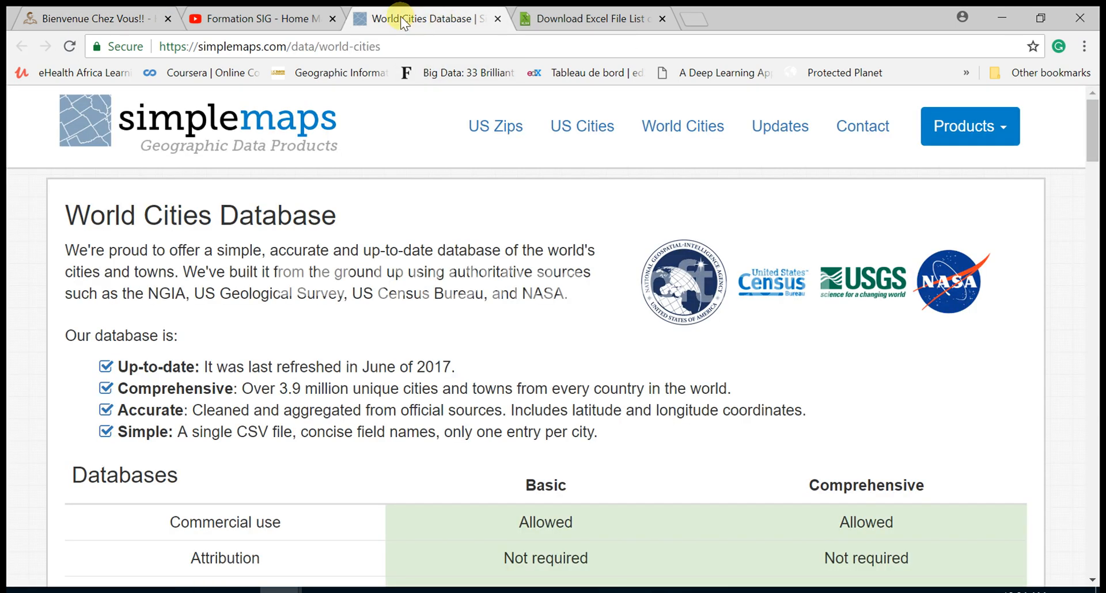
scroll(484, 295, down, 5)
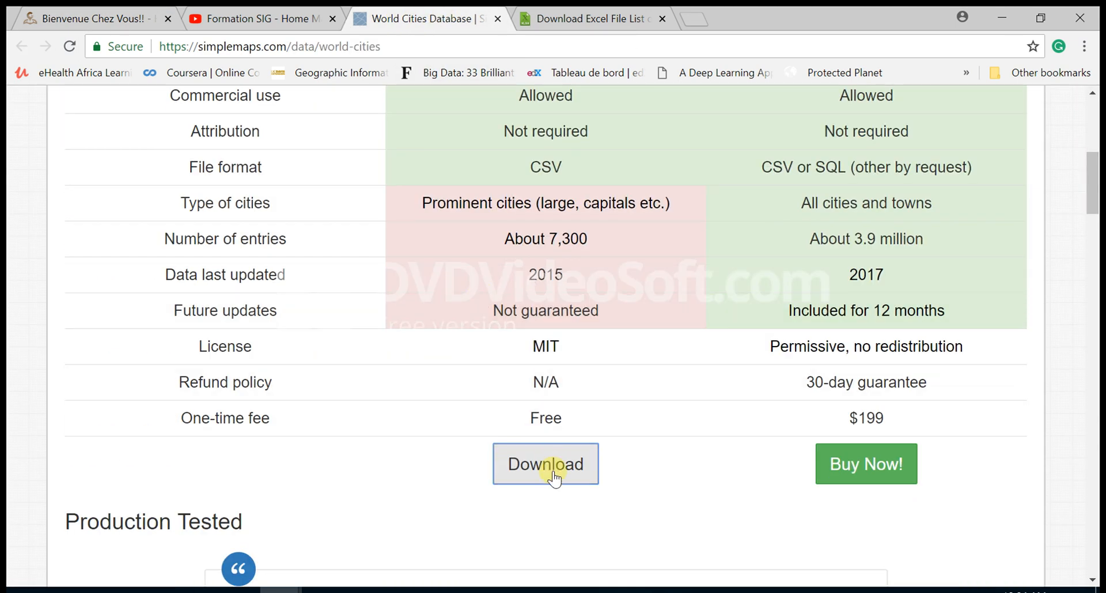
click(579, 13)
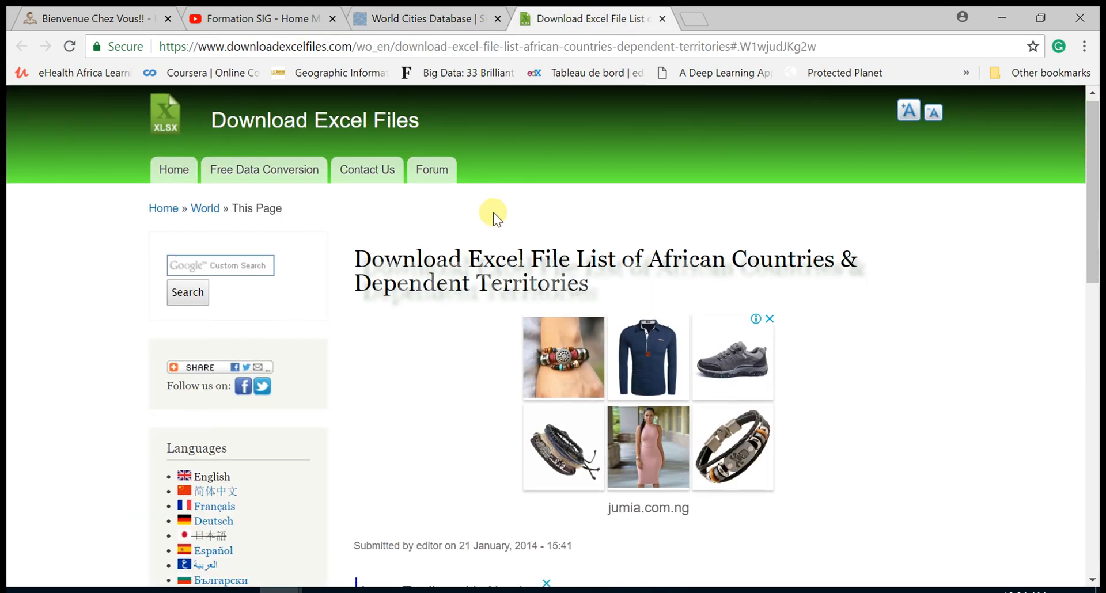
scroll(496, 214, down, 5)
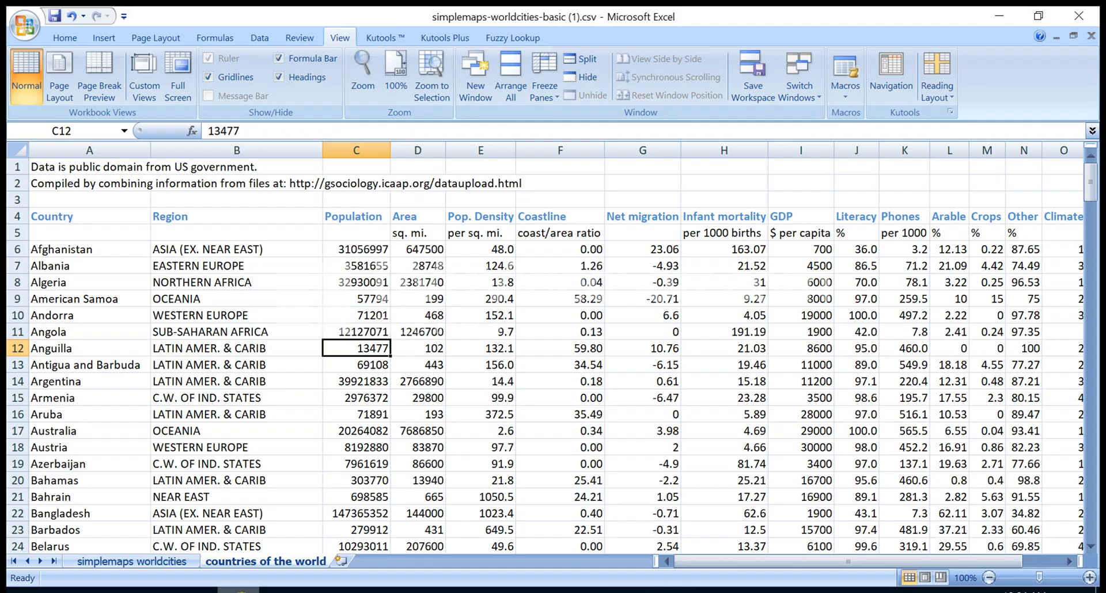
Switch to Excel and examine the simplemaps worldcities sheet, following the id column from its first to its last record.
click(239, 590)
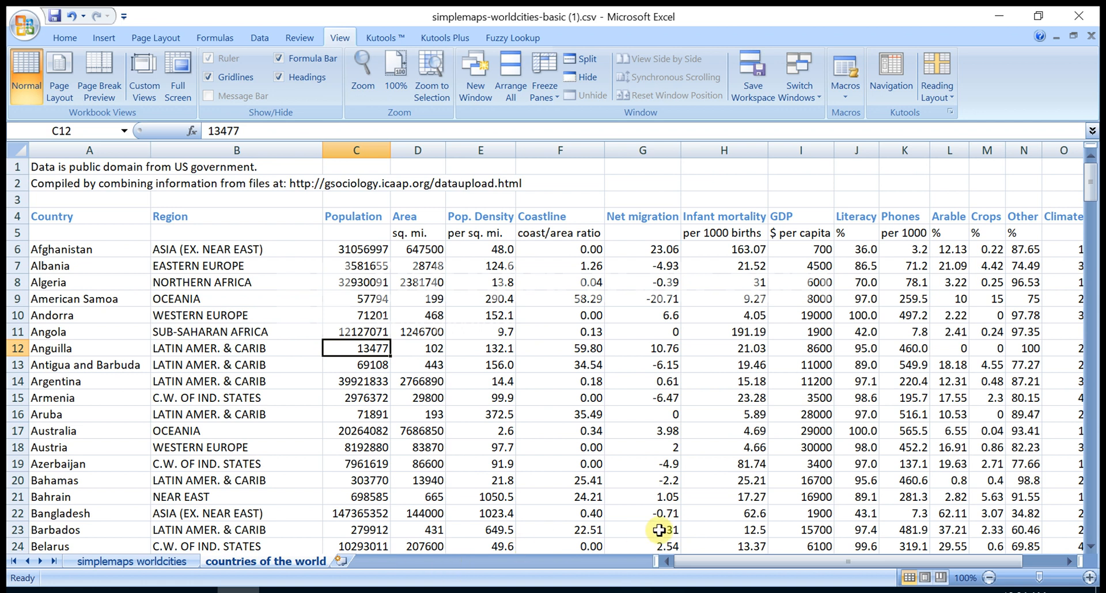
click(144, 561)
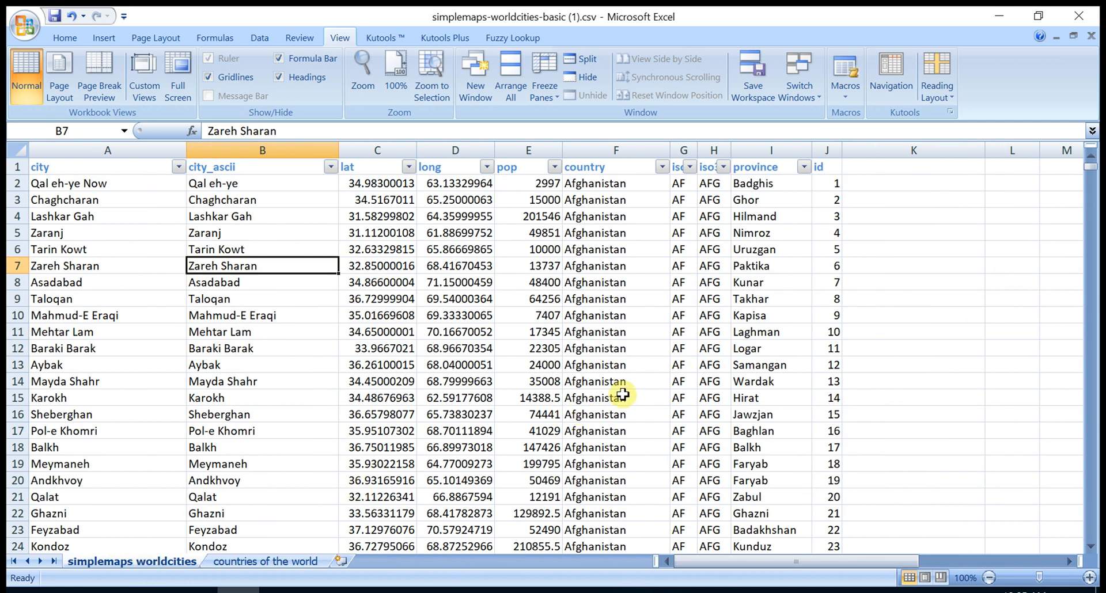
click(826, 183)
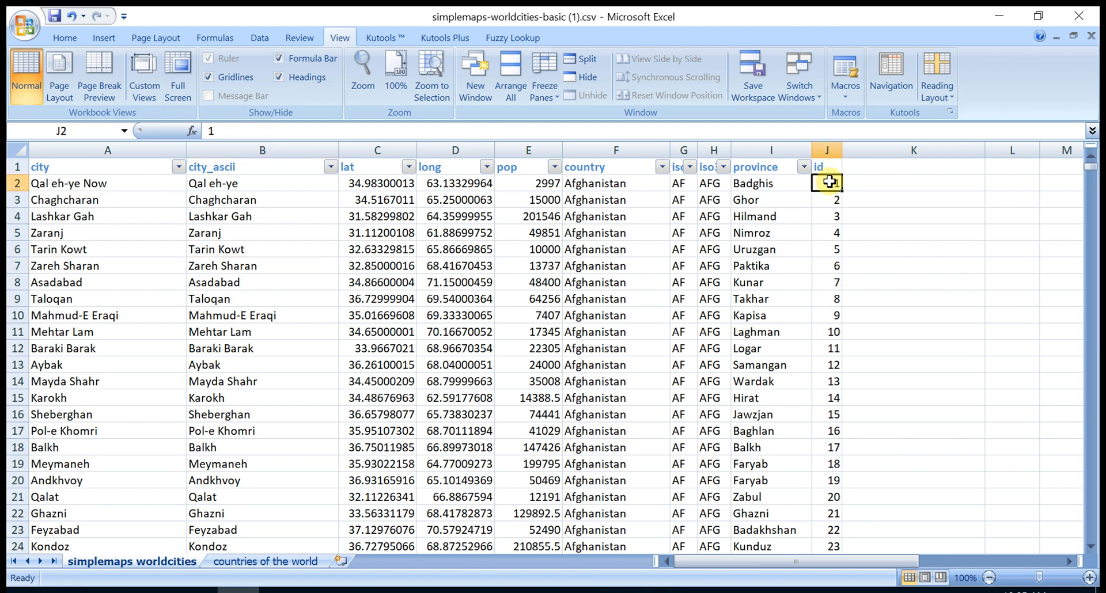
double_click(822, 190)
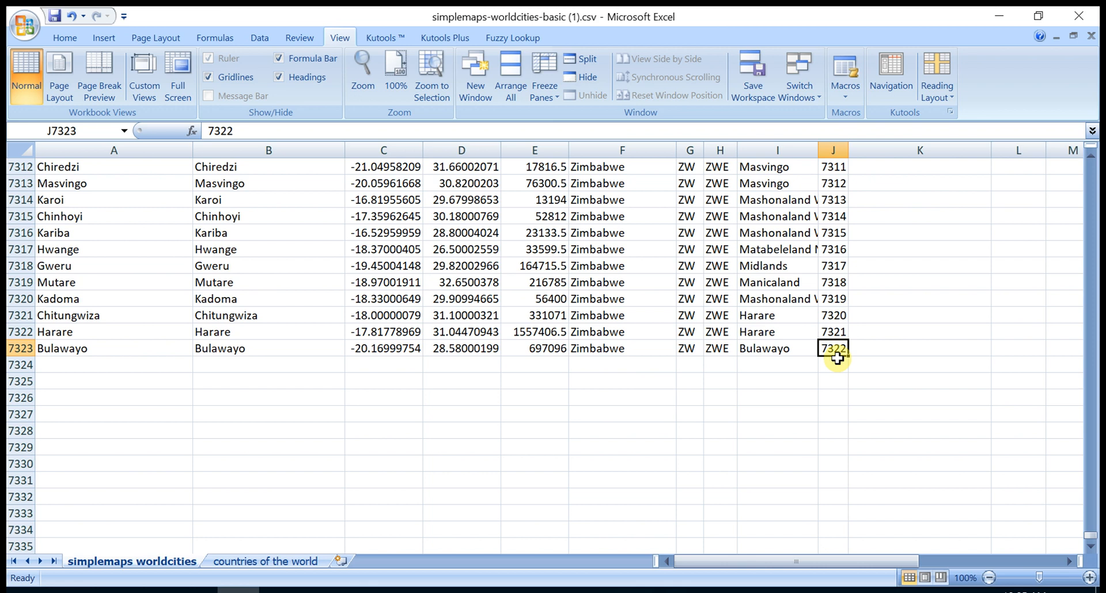
Examine the columns of the countries of the world sheet, including Net migration and Infant mortality.
click(299, 561)
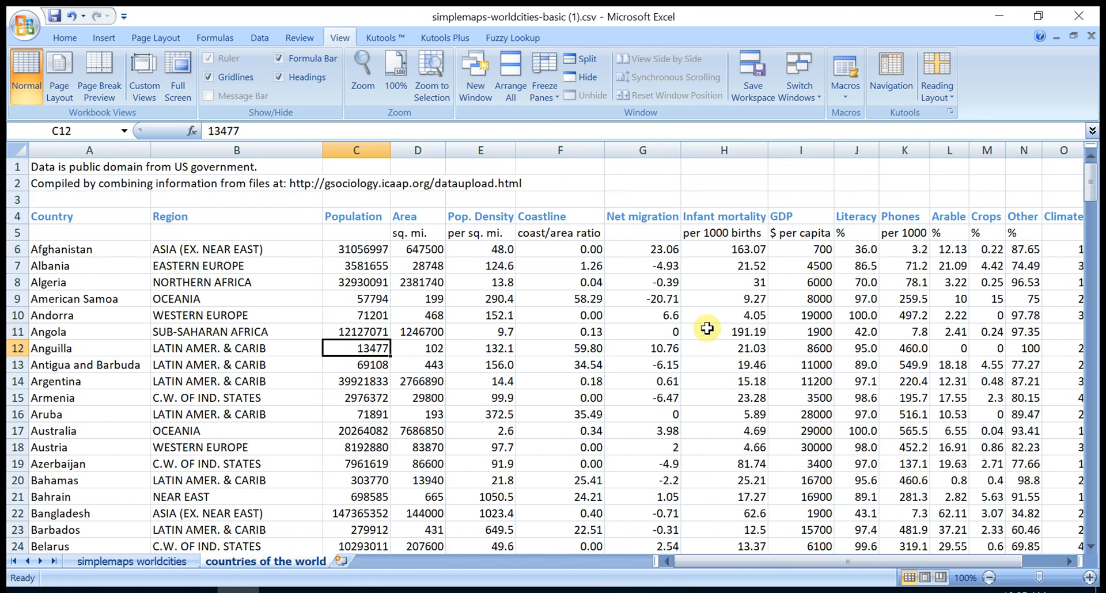
click(642, 150)
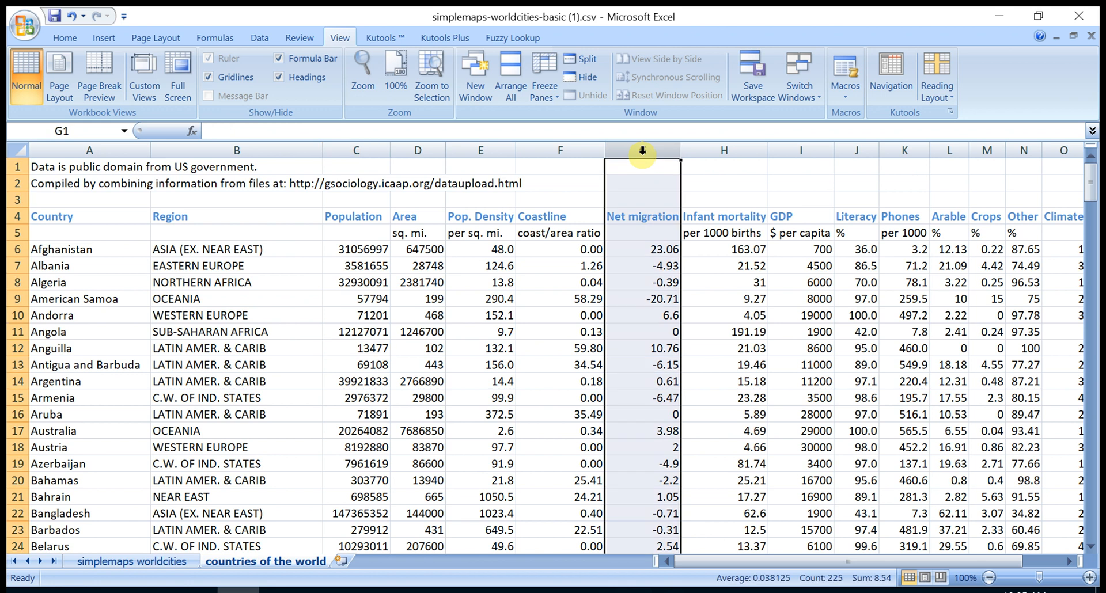
click(716, 232)
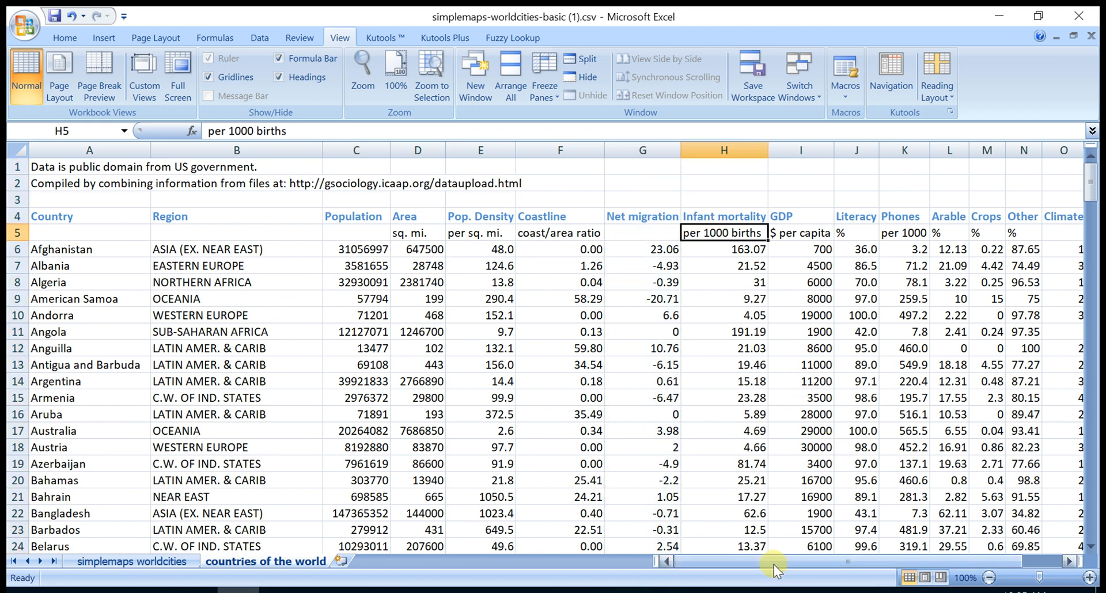
mouse_move(773, 565)
mouse_down()
mouse_move(843, 560)
mouse_move(759, 559)
mouse_up()
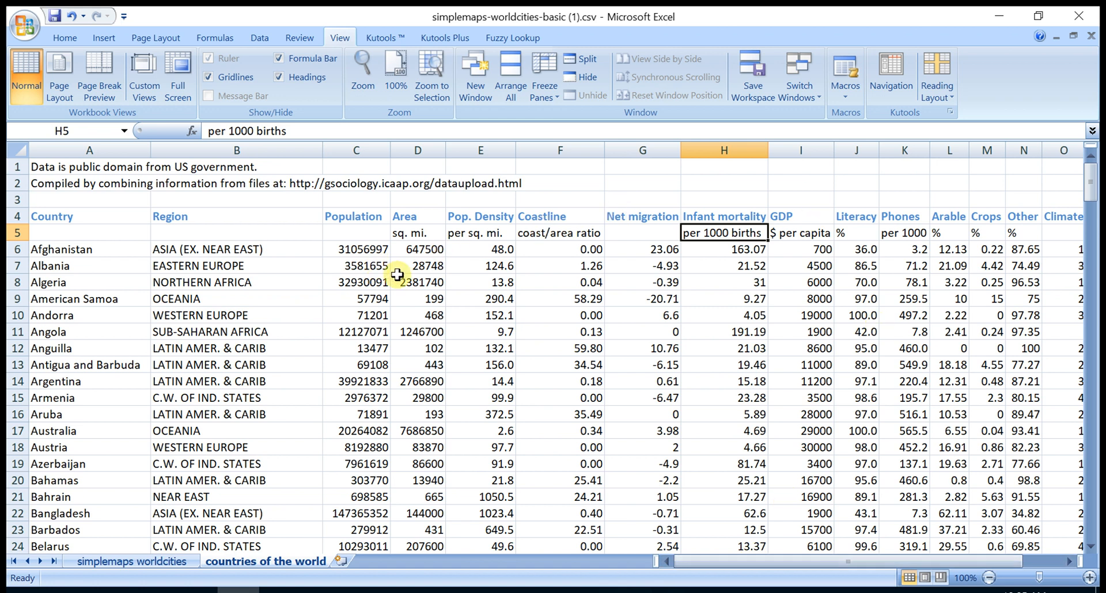
In cell K2 of the simplemaps worldcities sheet, start an INDEX formula with column B:B of countries of the world as the array.
click(144, 563)
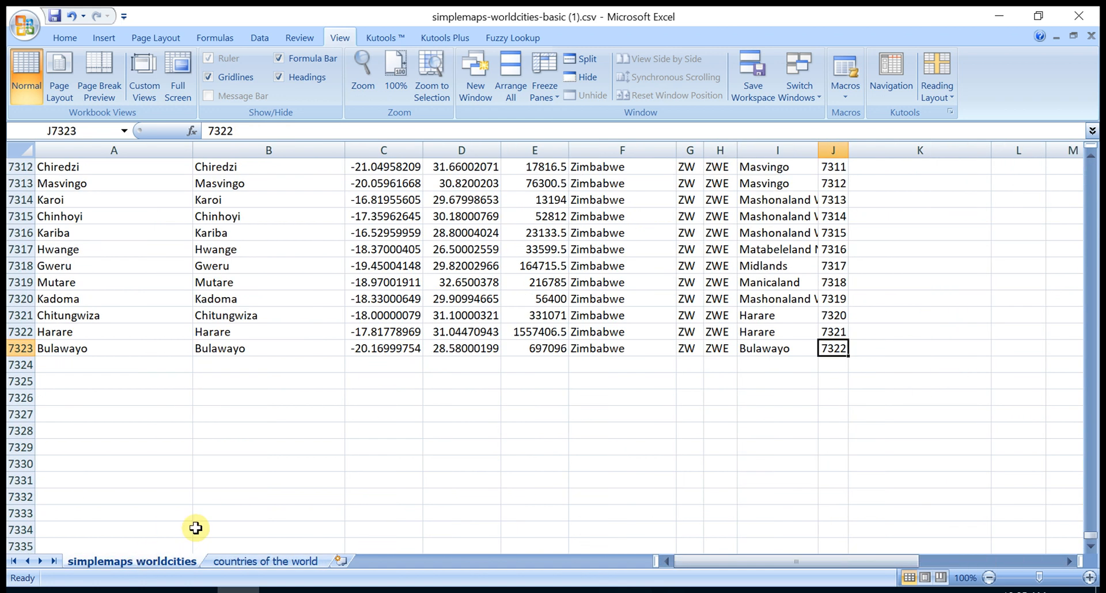
scroll(945, 276, up, 3)
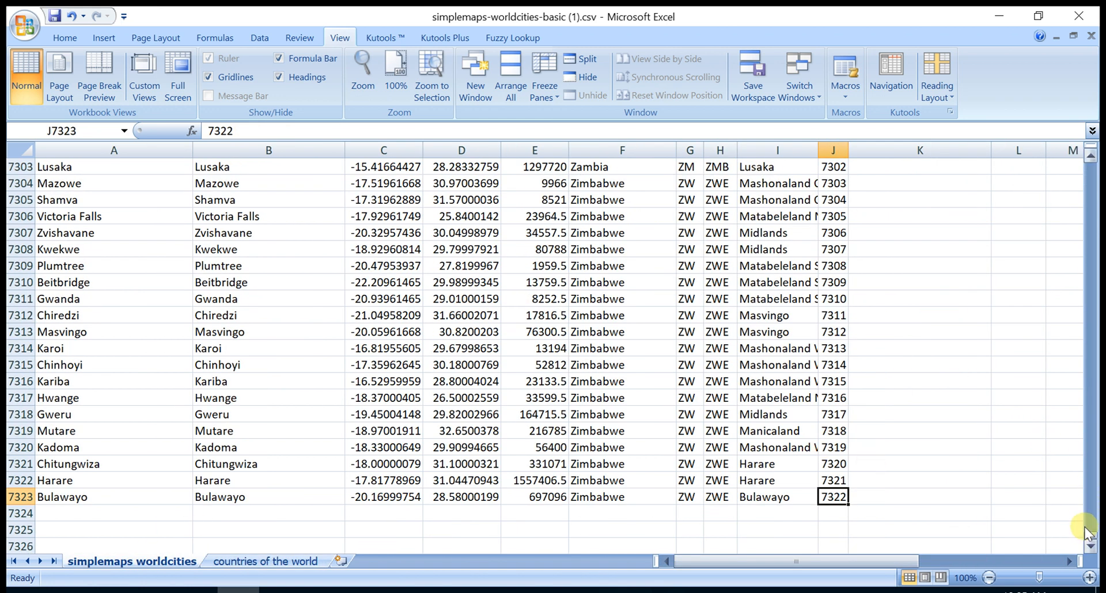
drag(1090, 528, 1094, 152)
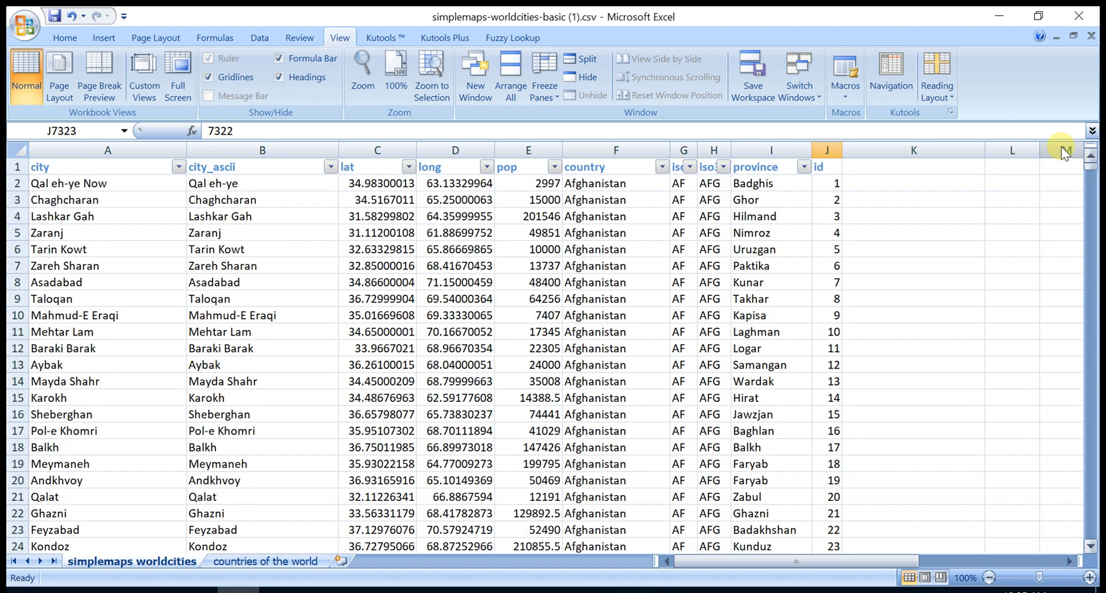
click(891, 185)
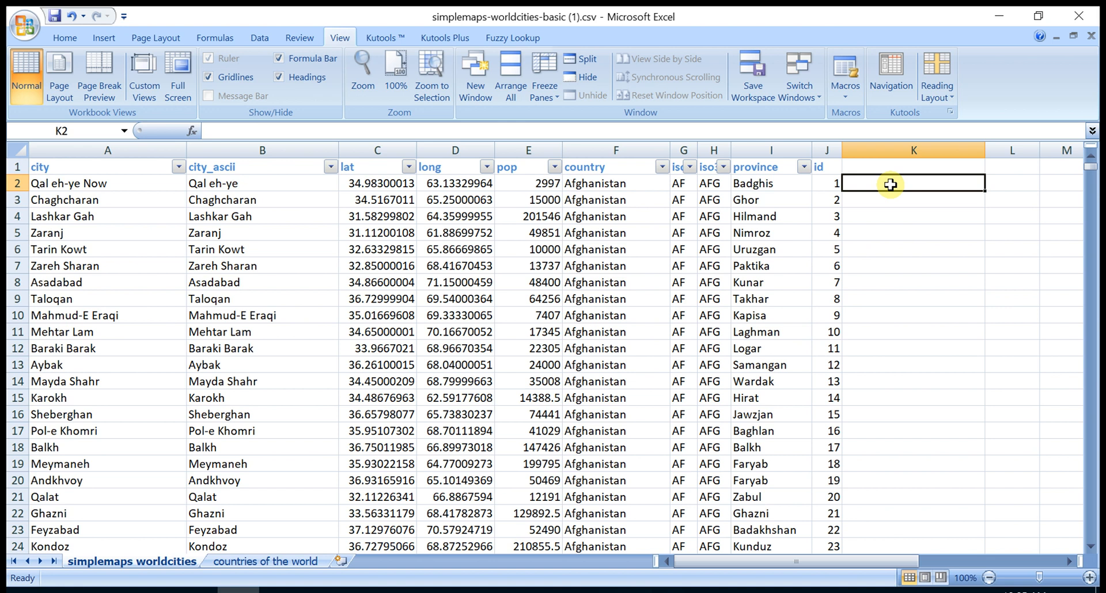
text(=ind)
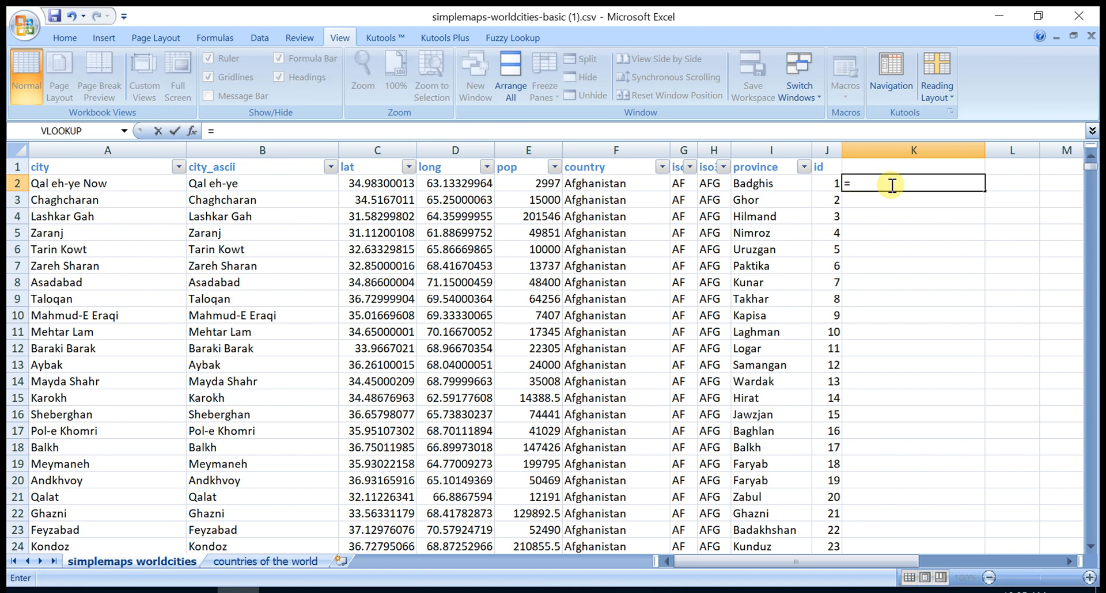
key(Tab)
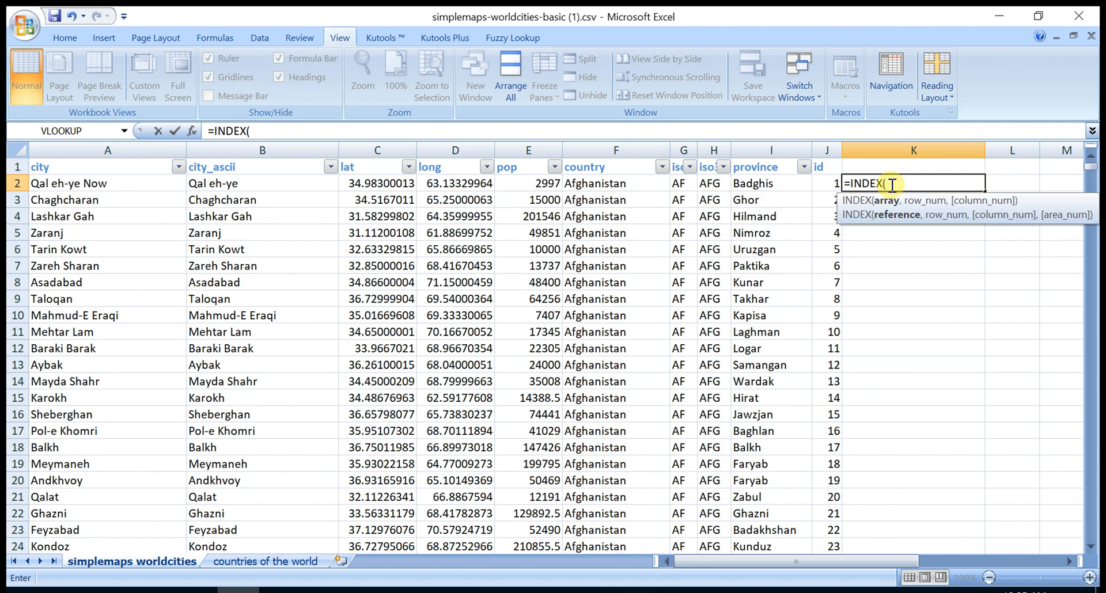
click(248, 562)
click(221, 144)
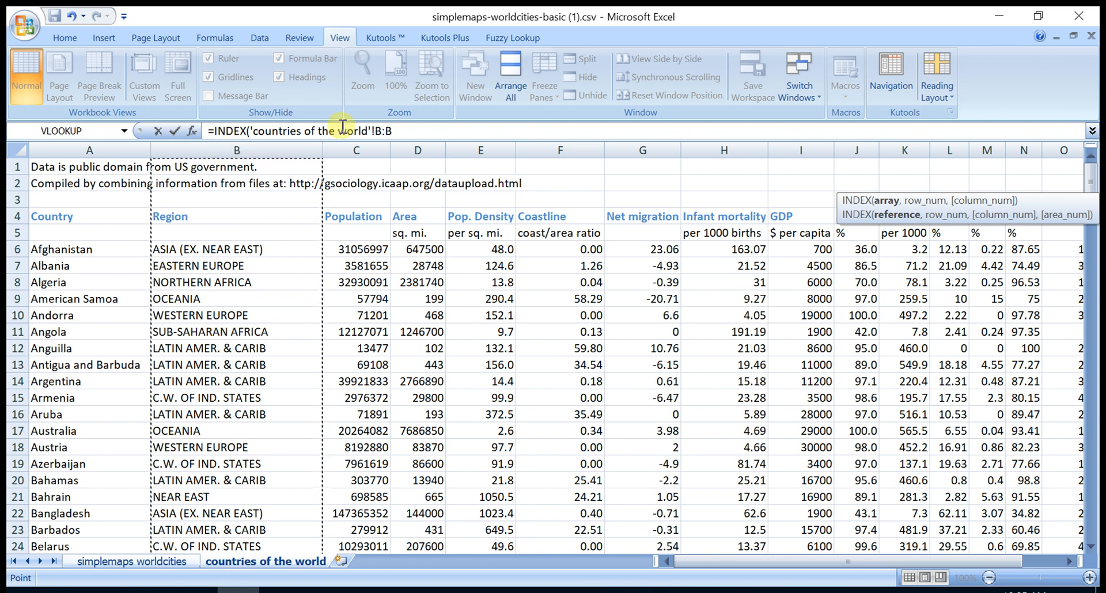
click(399, 131)
text(,)
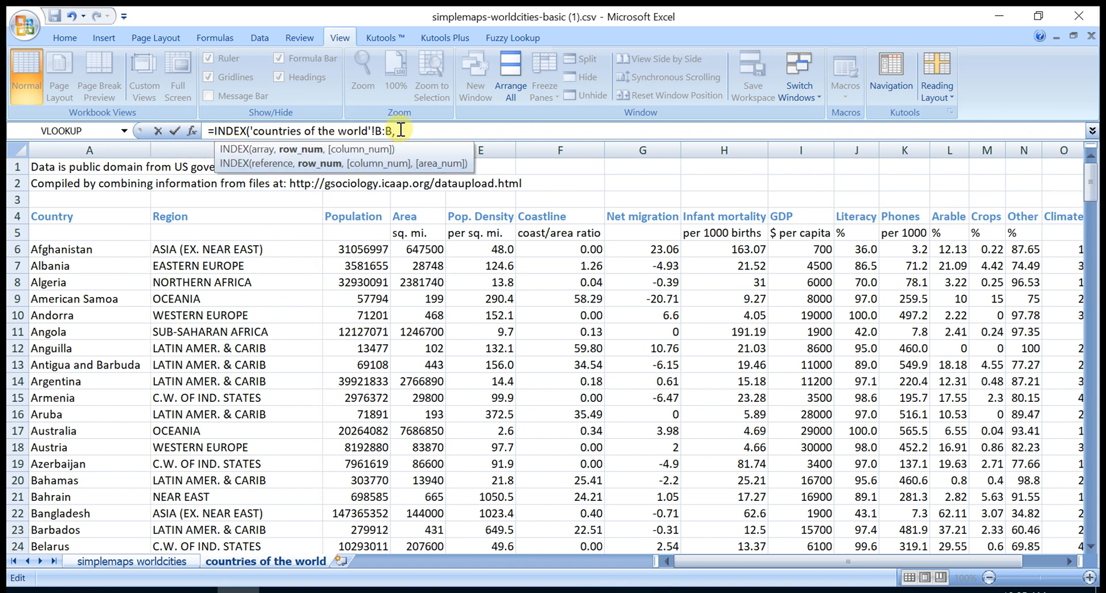
Nest a MATCH function as the row number, with country cell F2 of simplemaps worldcities as the lookup value.
text(matc)
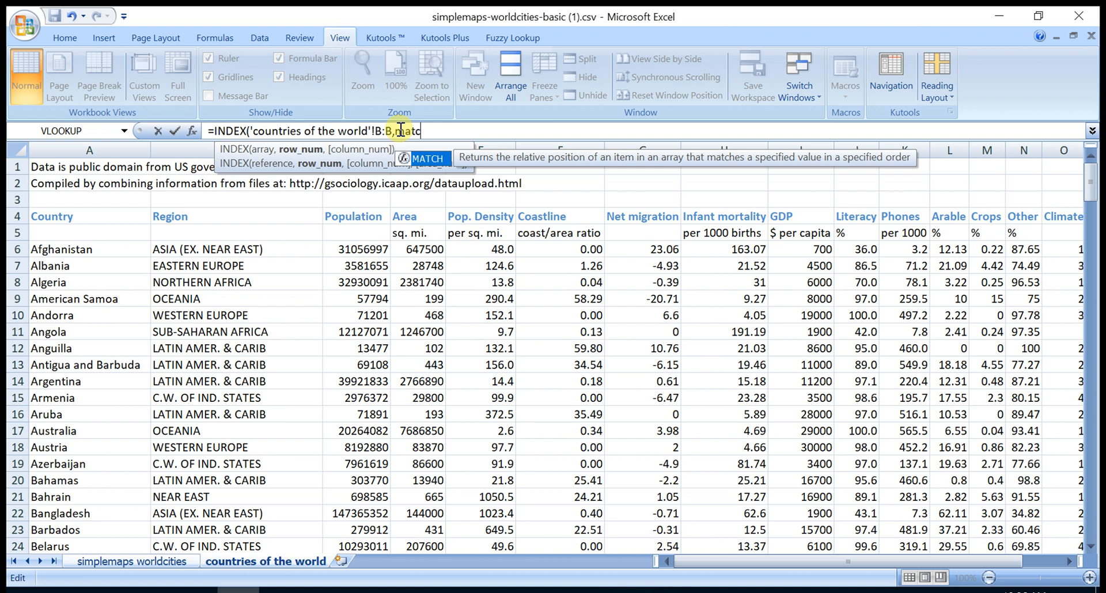
key(Tab)
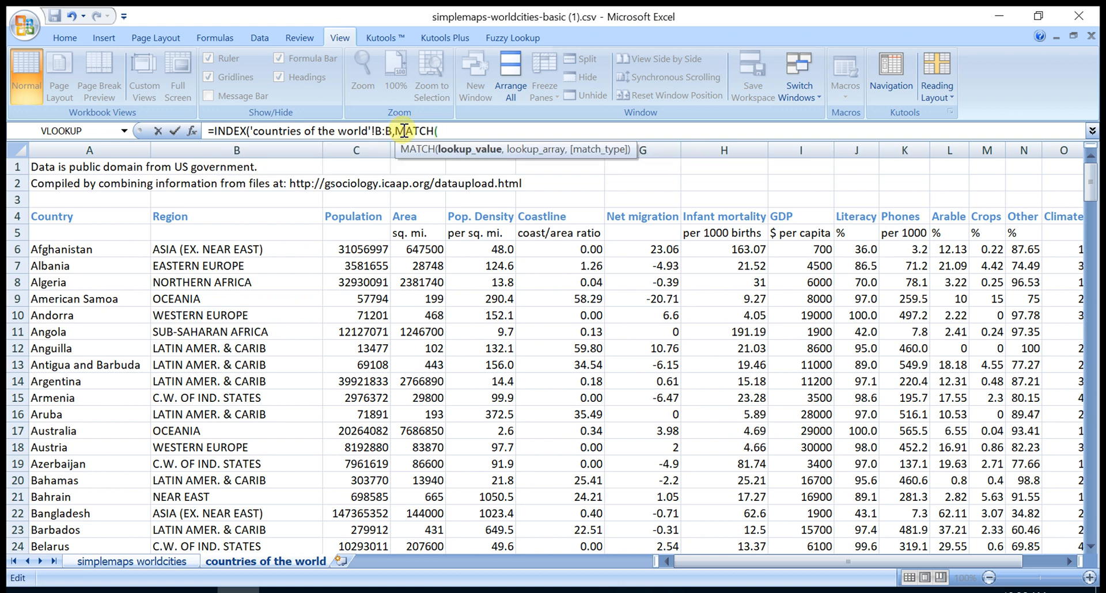
click(125, 563)
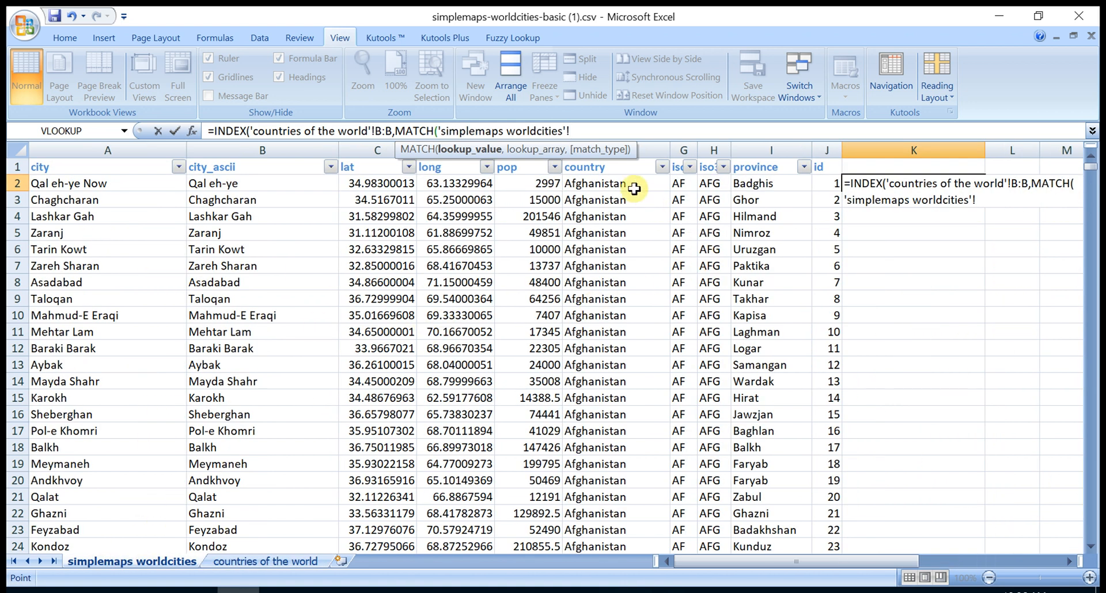
drag(572, 131, 441, 136)
key(BackSpace)
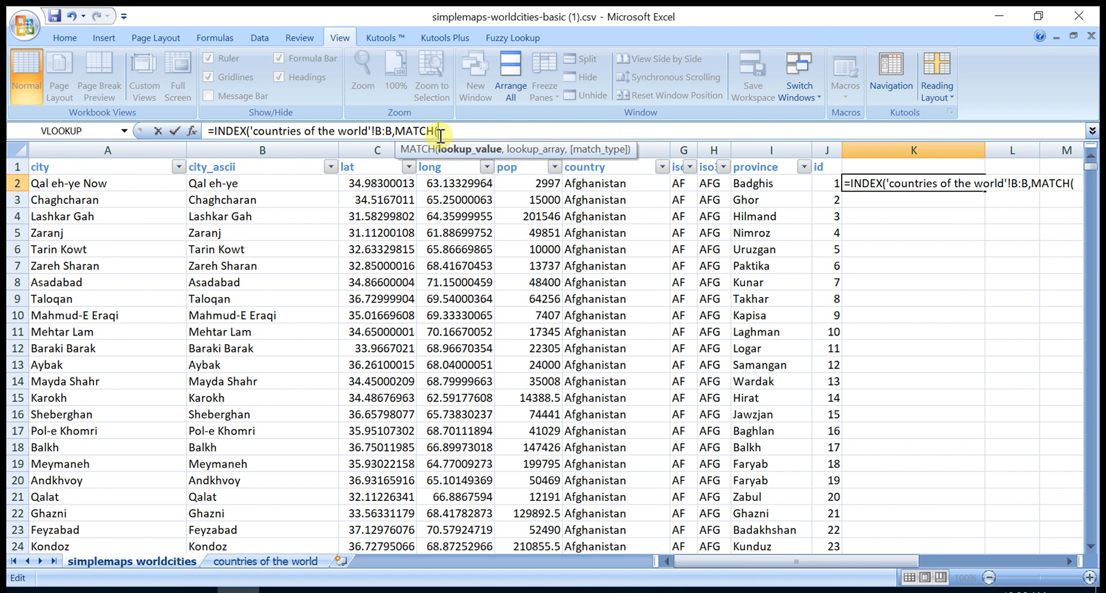
click(613, 184)
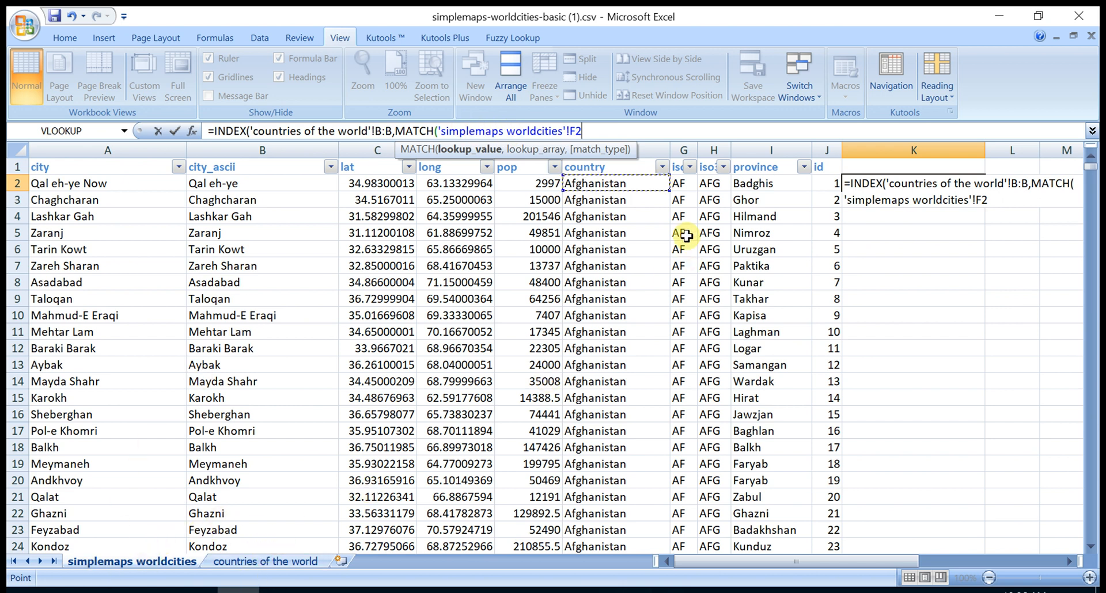
text(,)
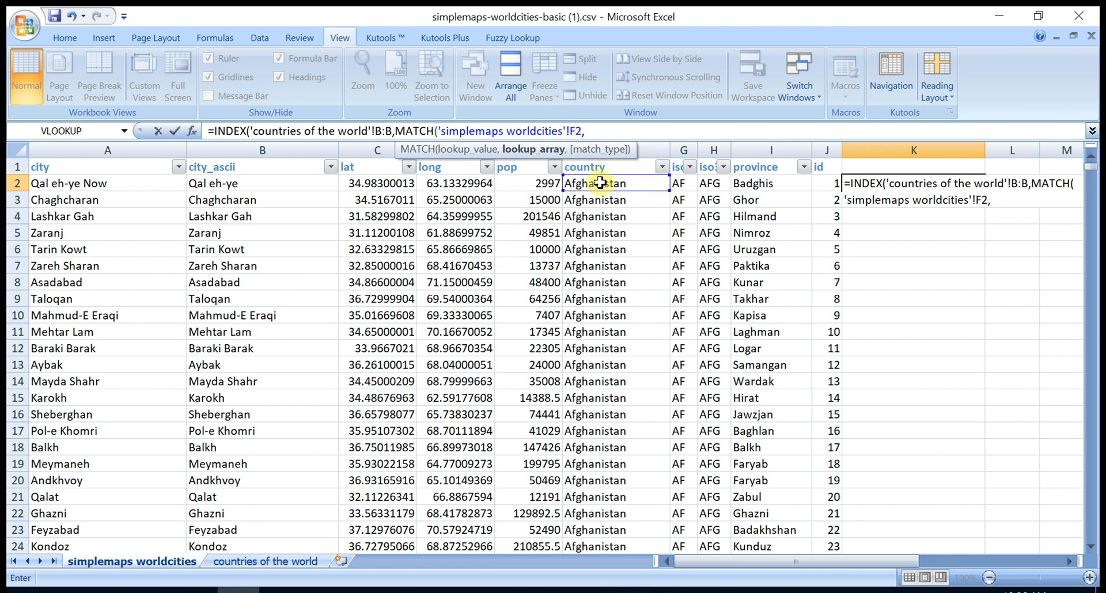
Complete the K2 formula with column A:A of countries of the world as the MATCH lookup array and exact match type 0, accepting the proposed correction.
click(245, 563)
click(94, 149)
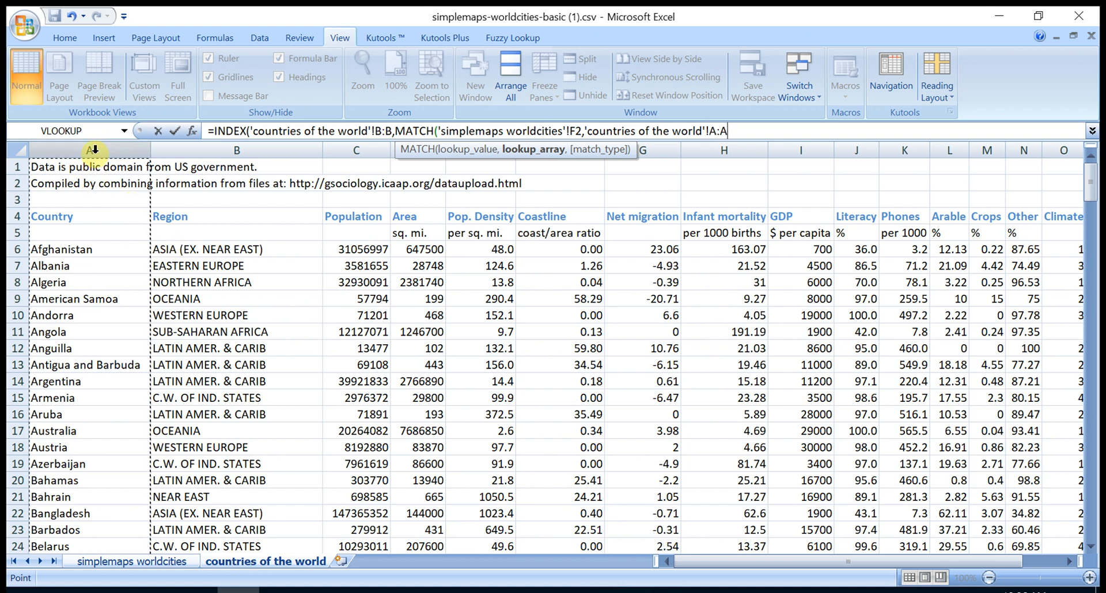
text(,)
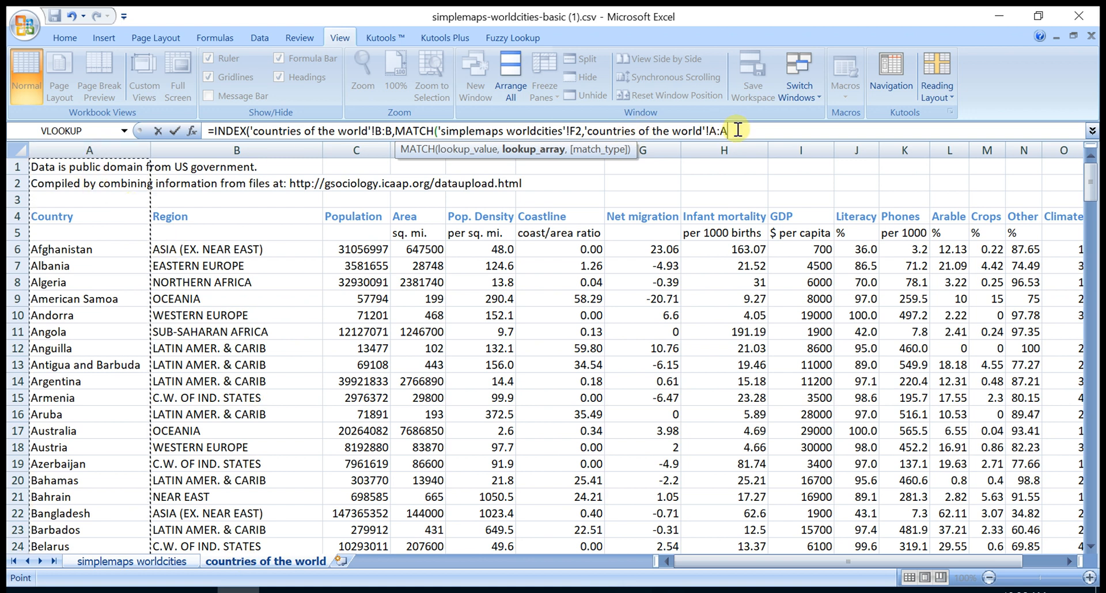
text(0)
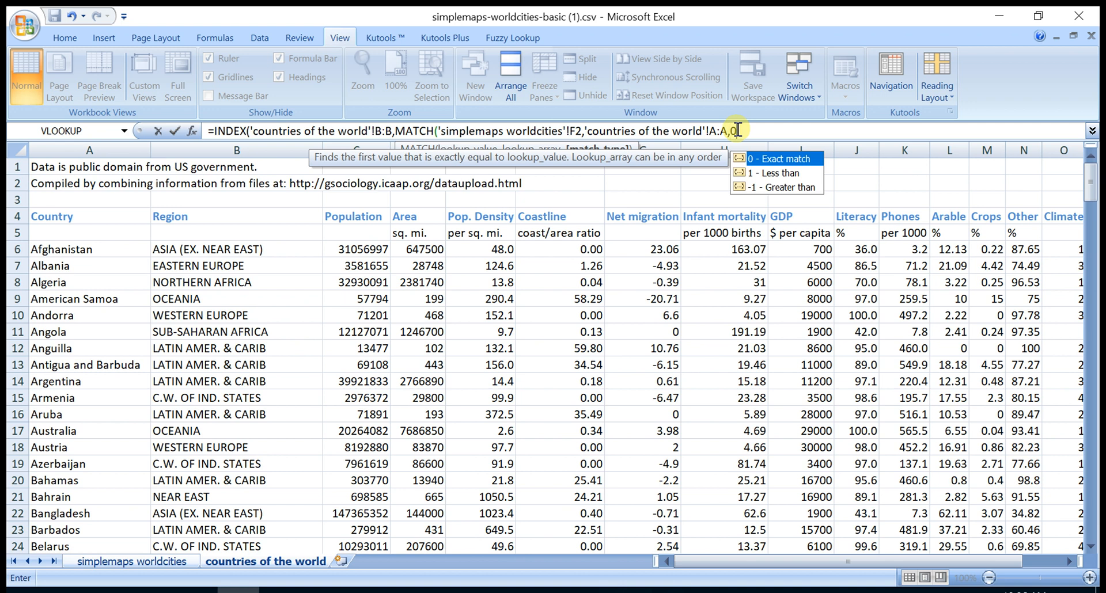
text())
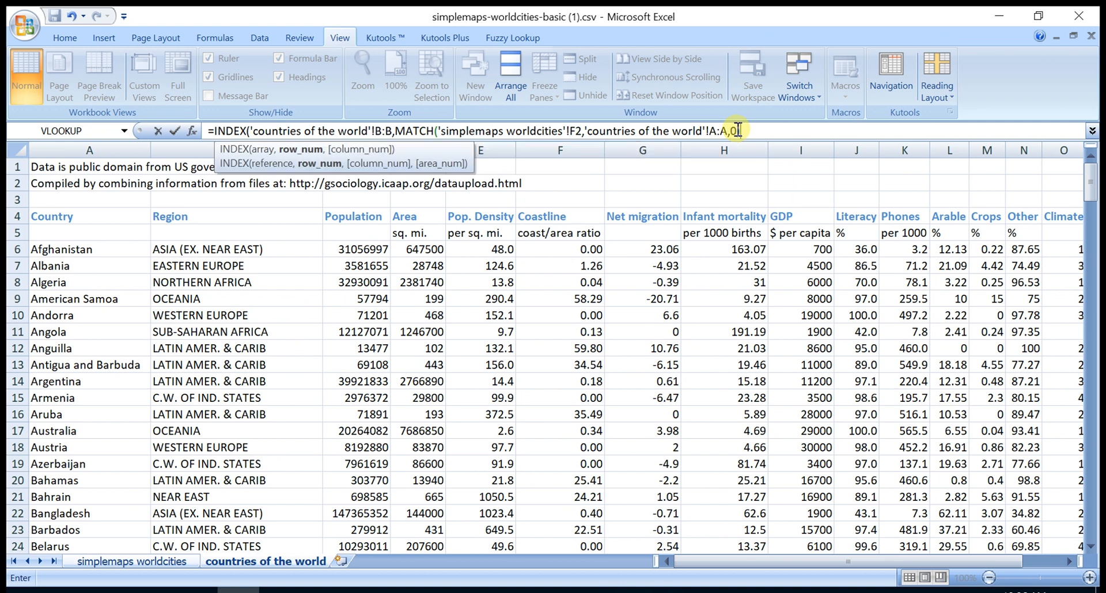
key(Return)
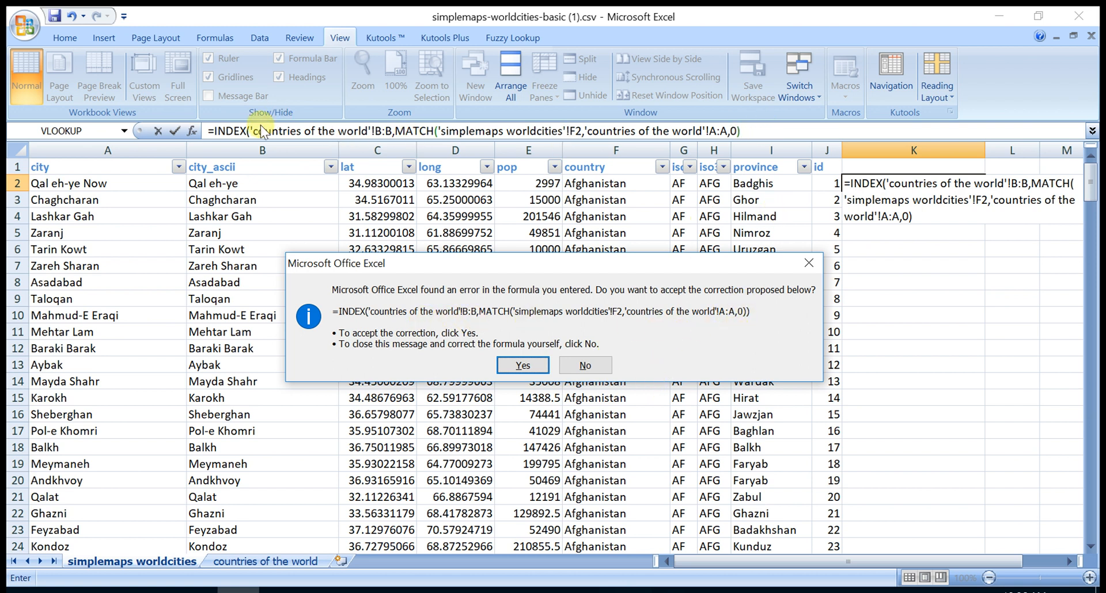
click(523, 365)
Check the region in K2 against Afghanistan's Region entry in the countries of the world sheet, and return to simplemaps worldcities.
click(949, 183)
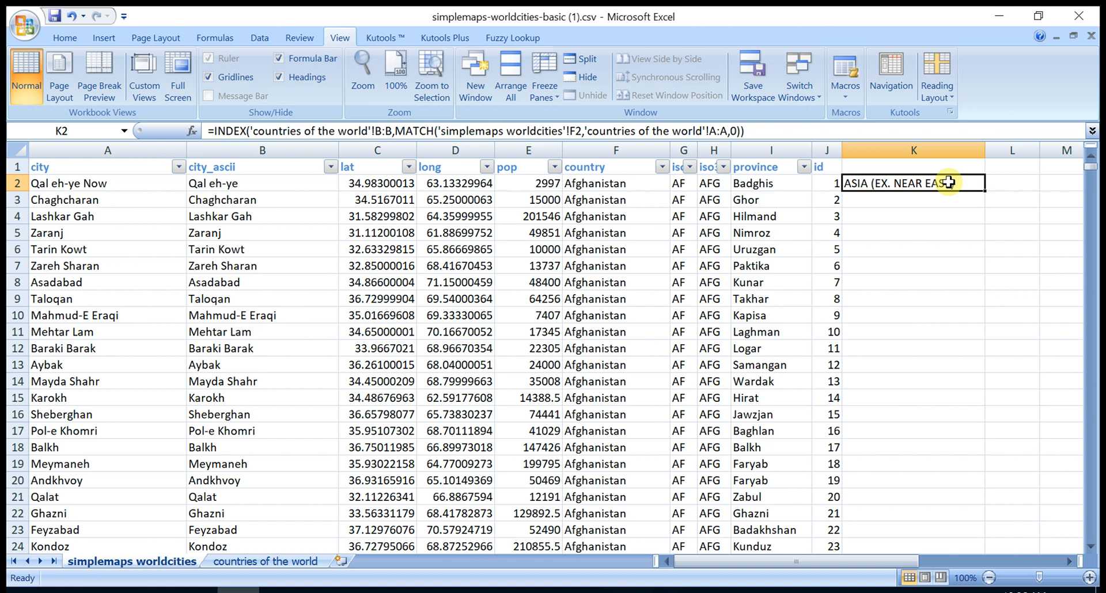
click(263, 562)
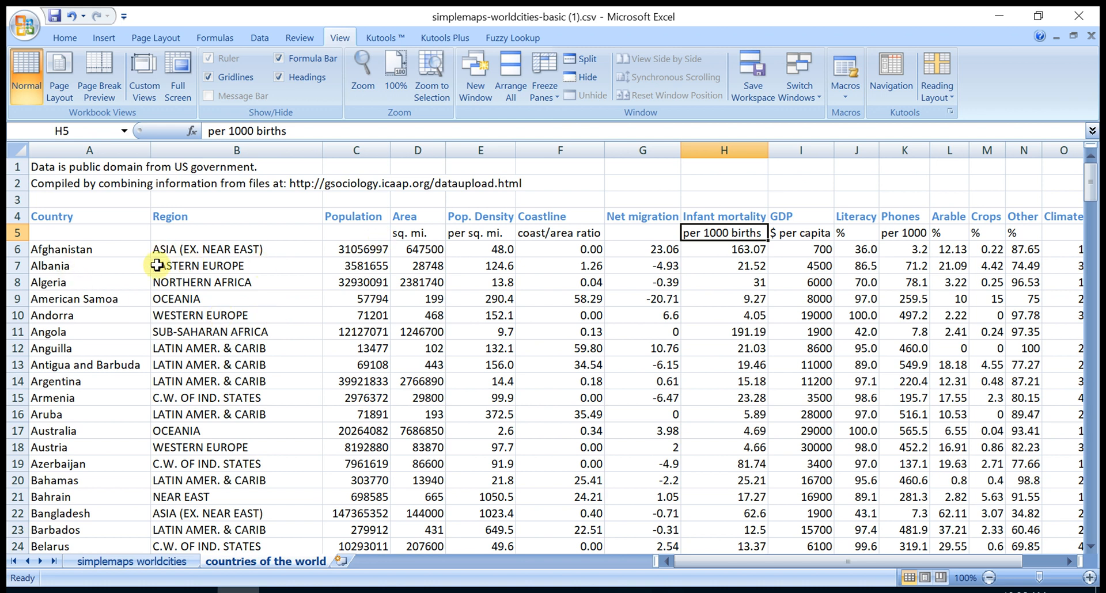
click(131, 249)
click(201, 249)
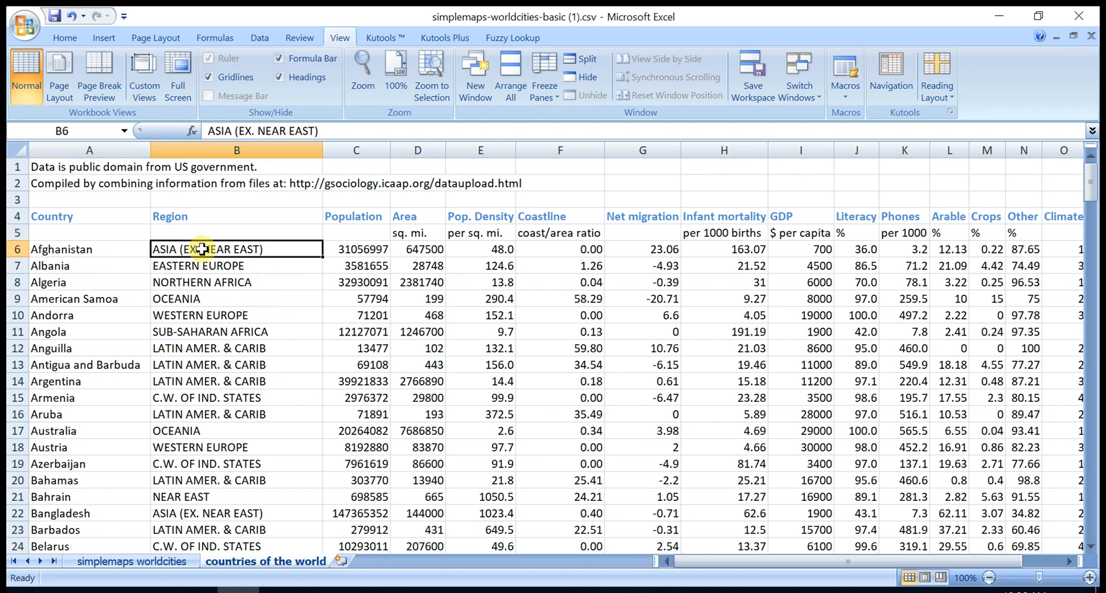
click(148, 562)
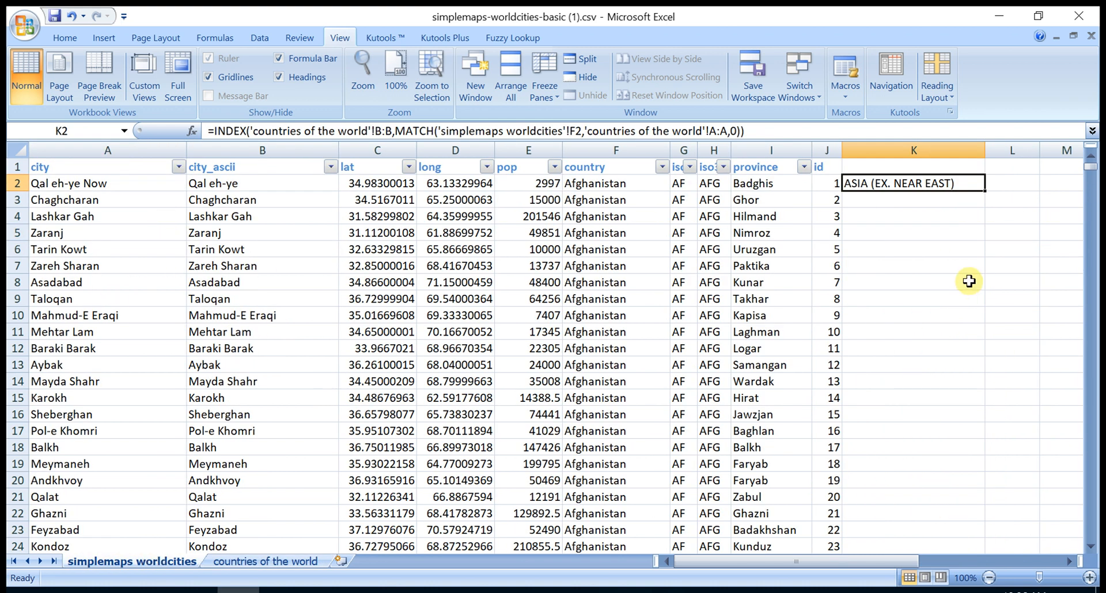
Try copying the K2 formula into L2, inspect its shifted references against both sheets, and clear L2.
drag(986, 191, 1019, 187)
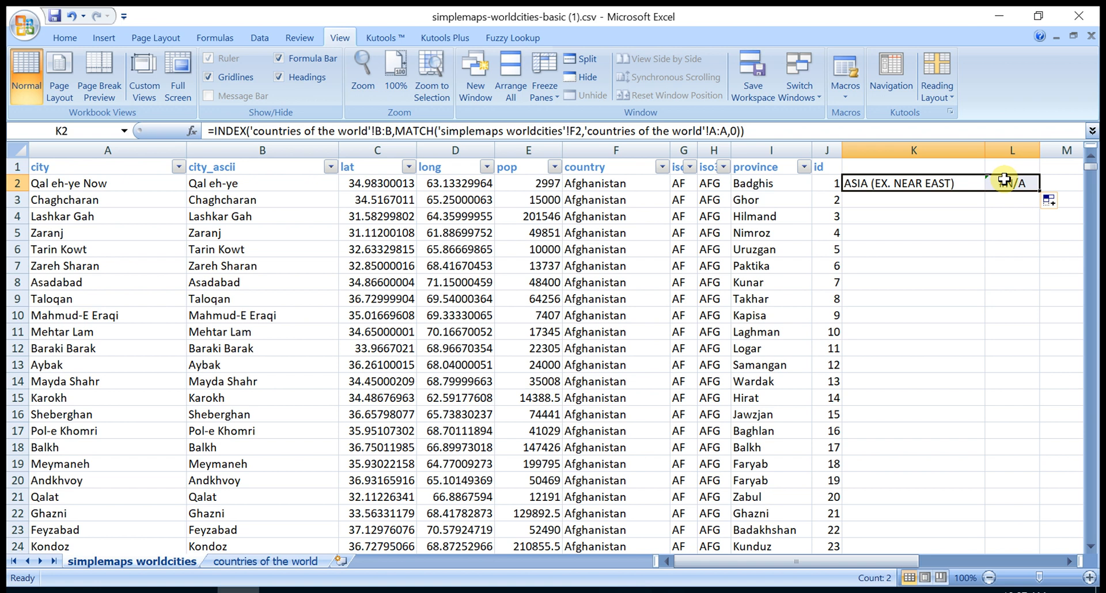
click(962, 182)
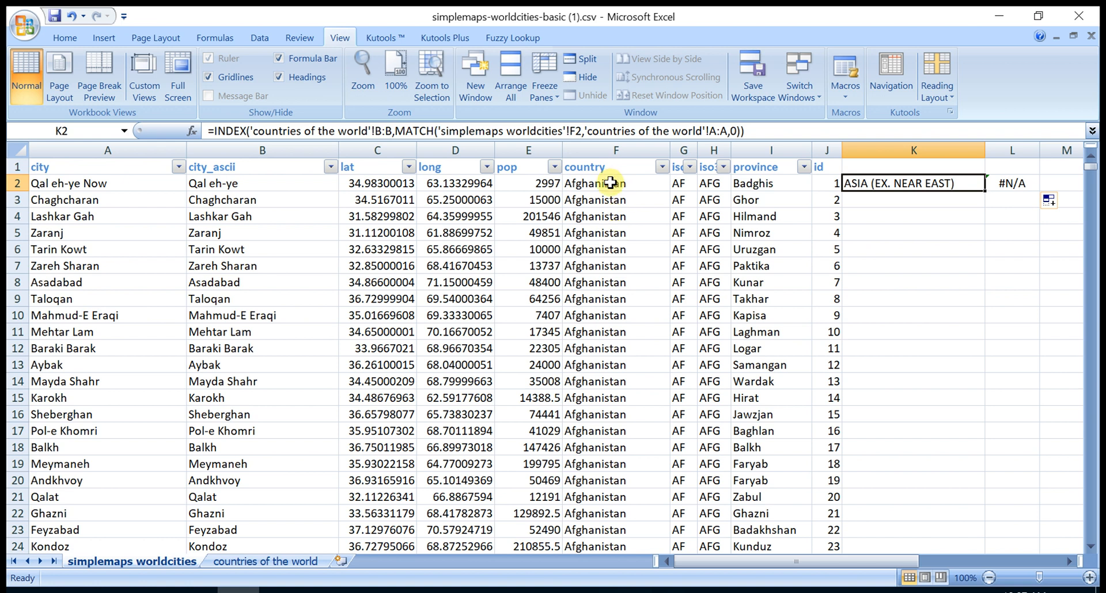
double_click(1003, 182)
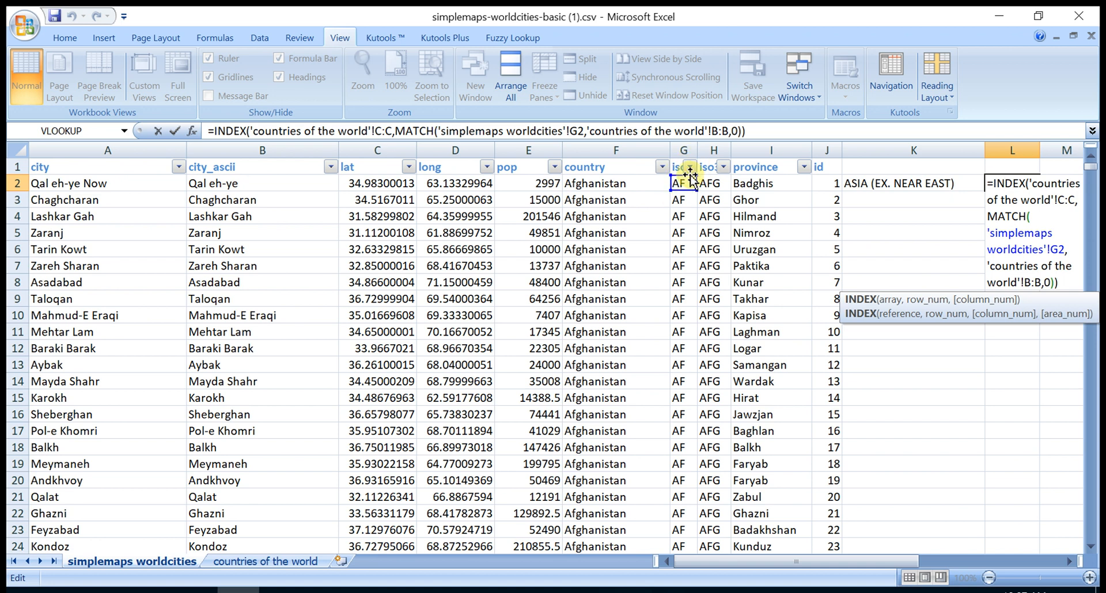
click(263, 562)
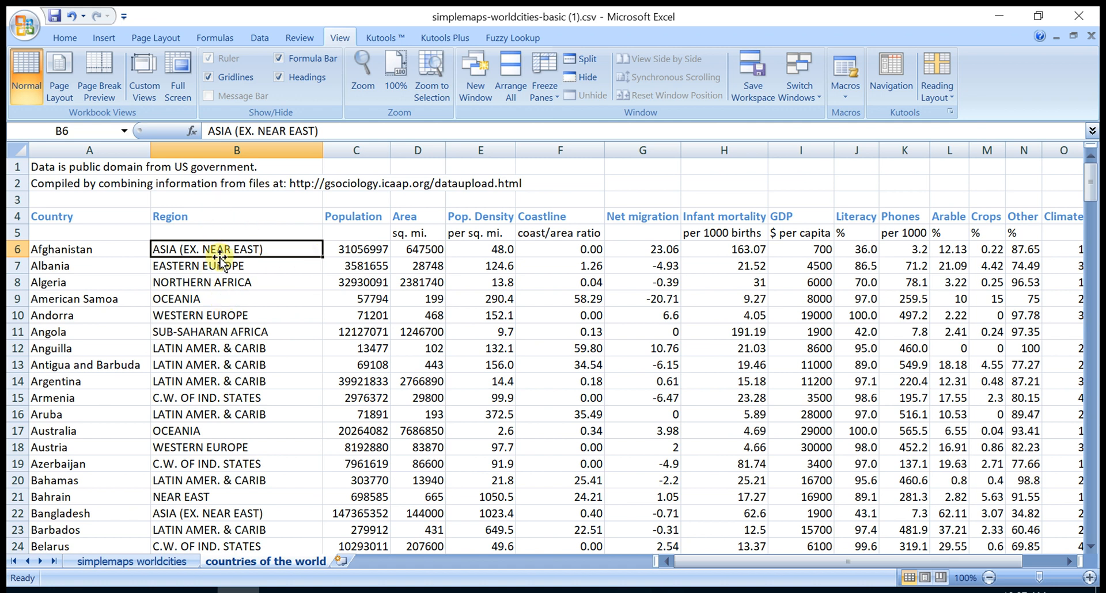
click(141, 561)
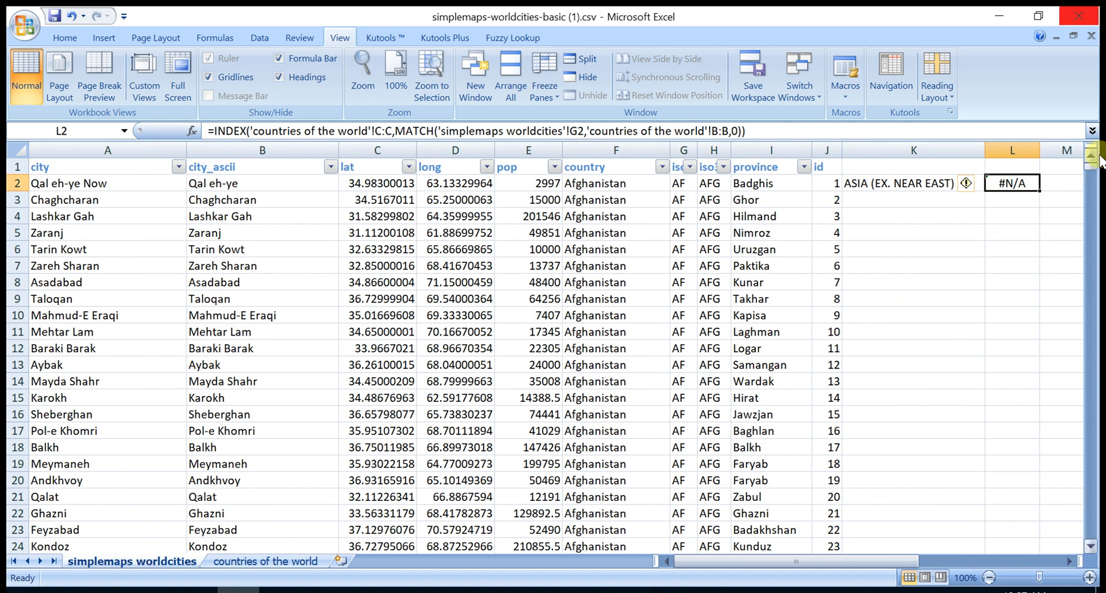
click(1021, 184)
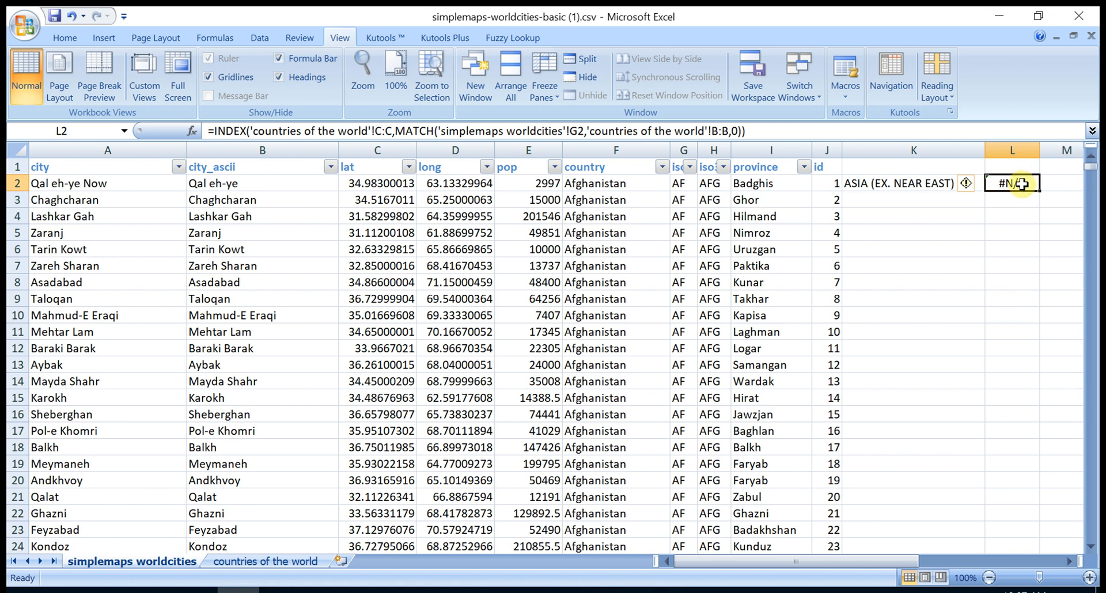
key(Delete)
Anchor the column references in the K2 formula as $F2 for the lookup value and $A:$A for the lookup array.
click(970, 182)
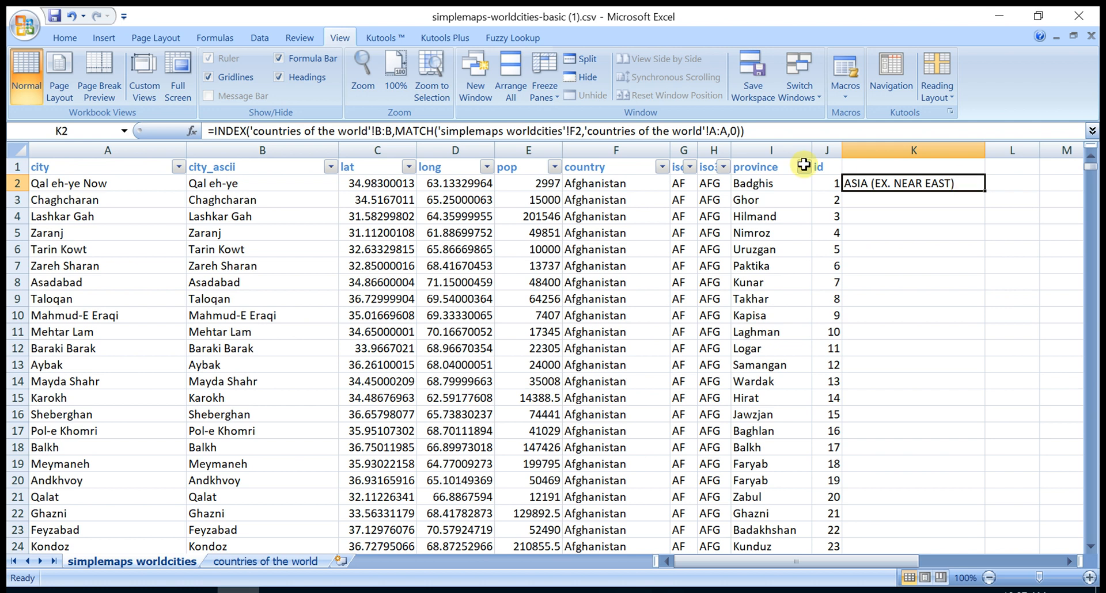
click(569, 131)
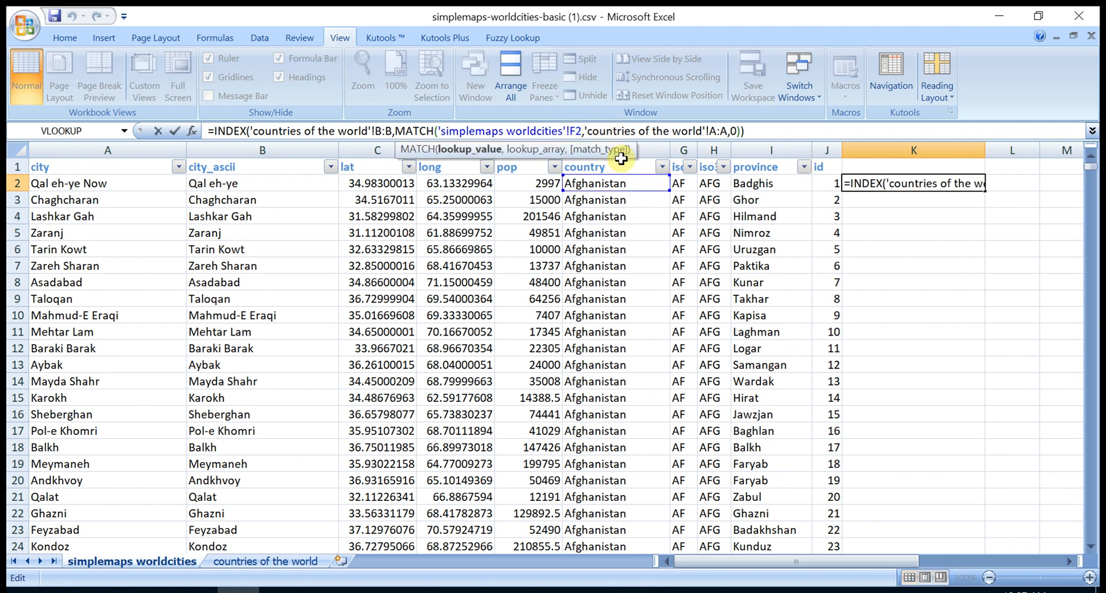
text($)
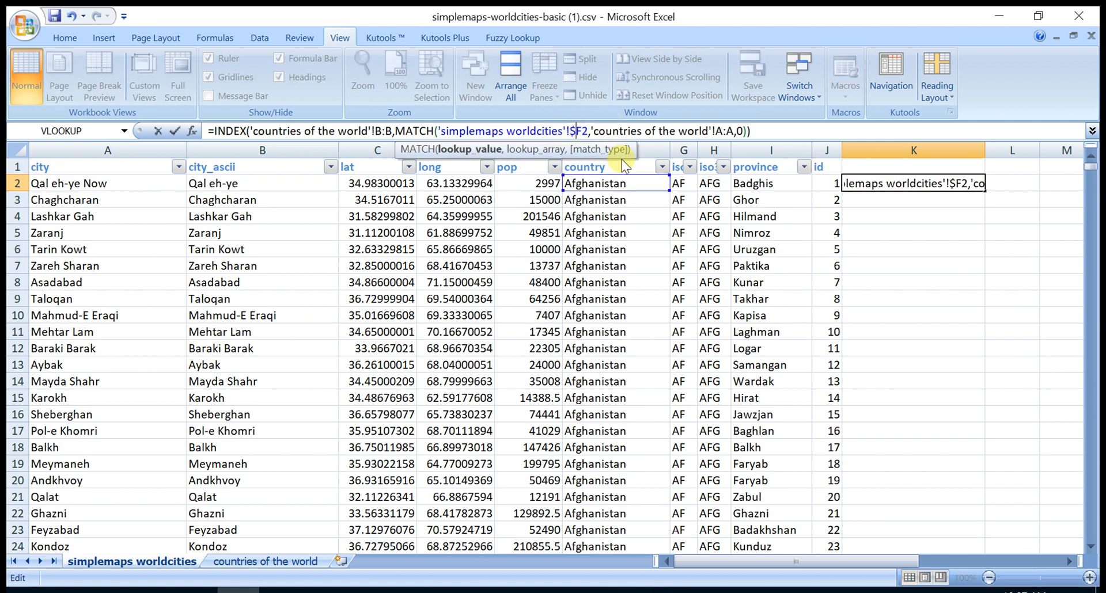
click(718, 130)
text($)
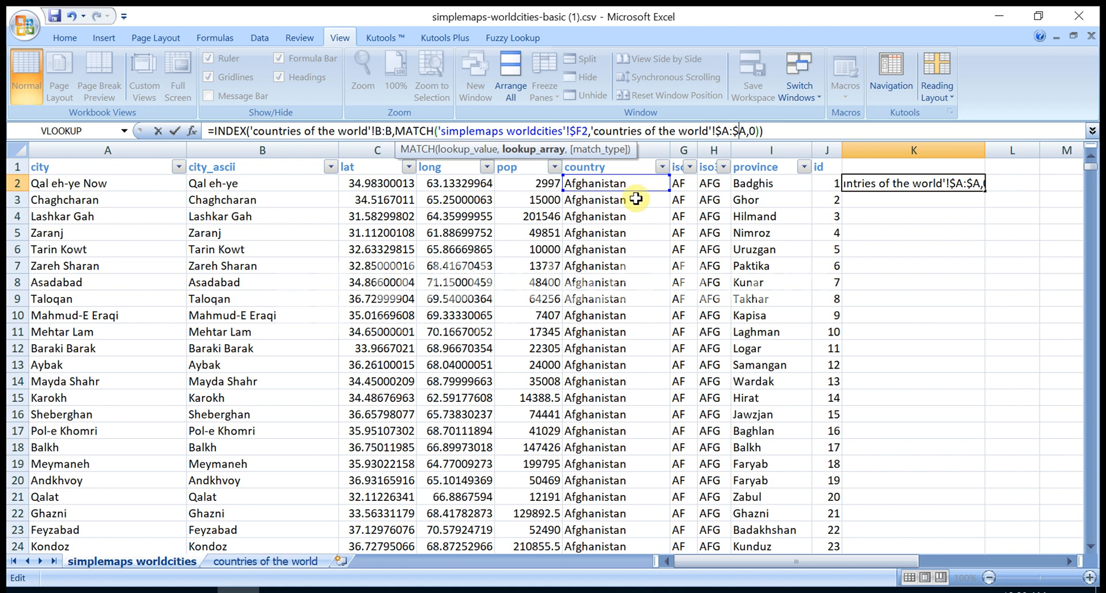
key(Return)
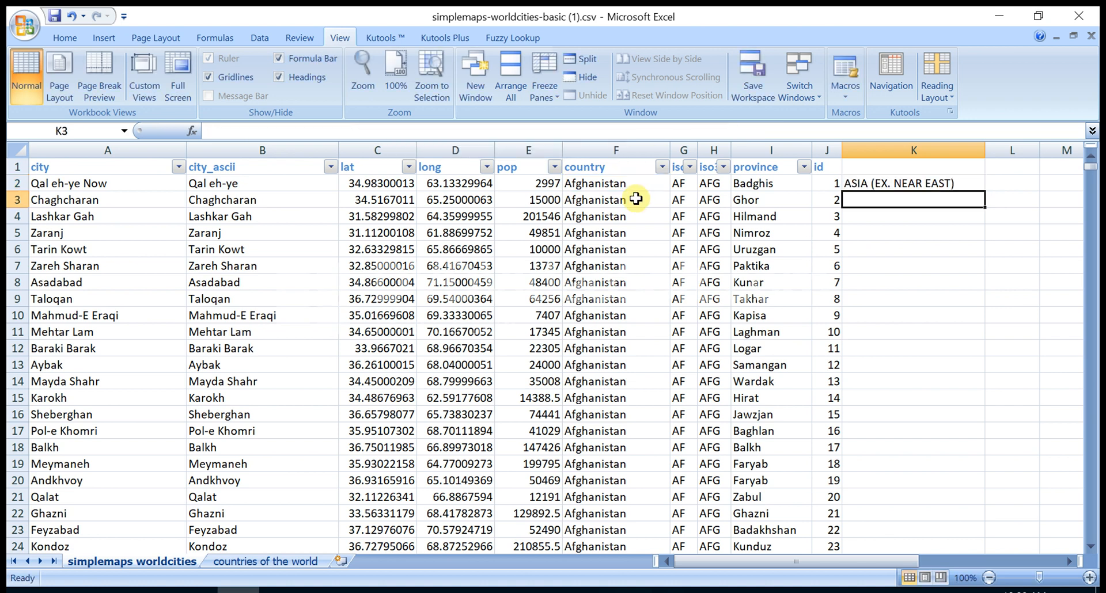
Copy the anchored K2 formula into L2 and compare both cells with the Region and Population columns of countries of the world.
click(892, 183)
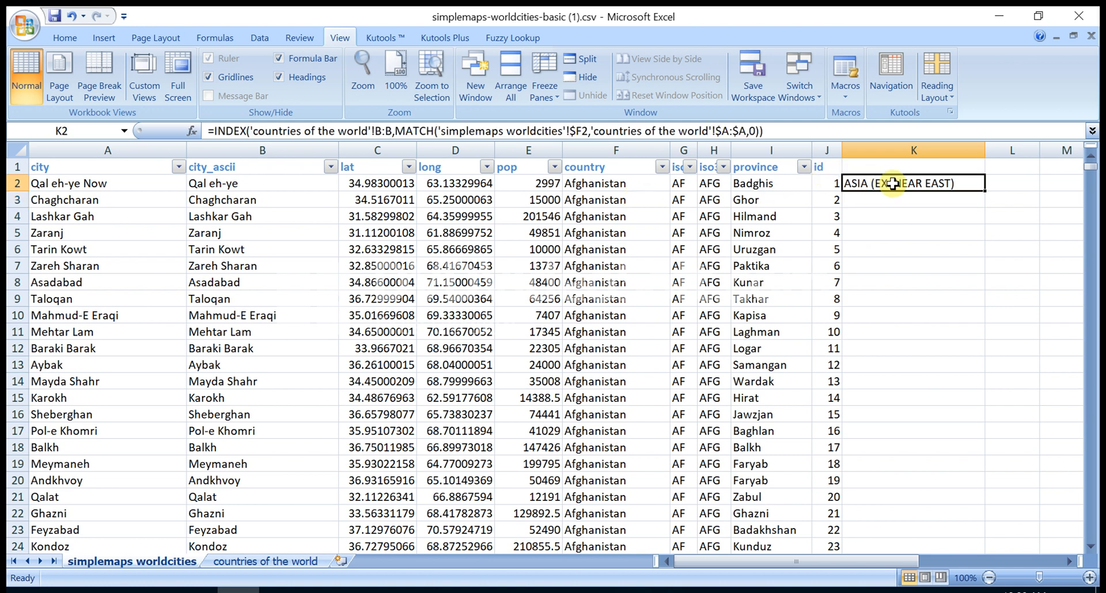
drag(985, 191, 1021, 196)
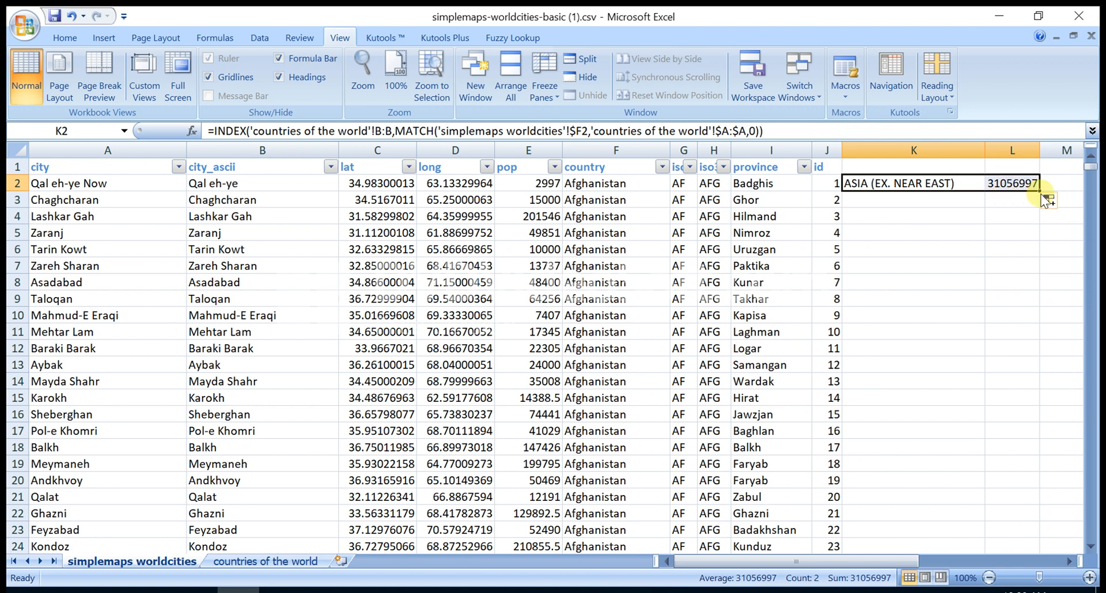
click(284, 561)
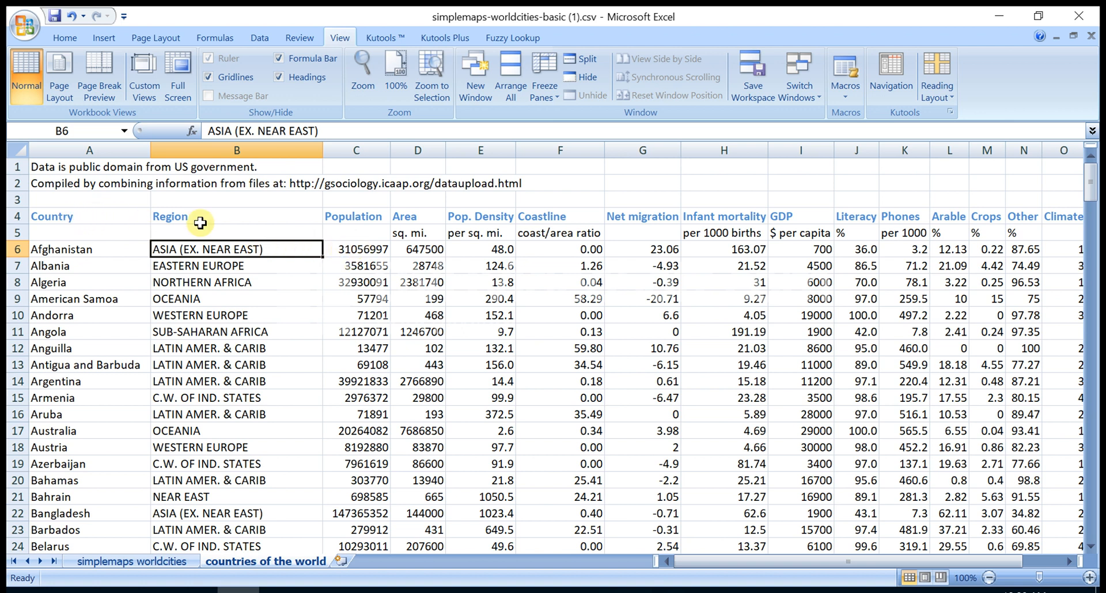
click(144, 563)
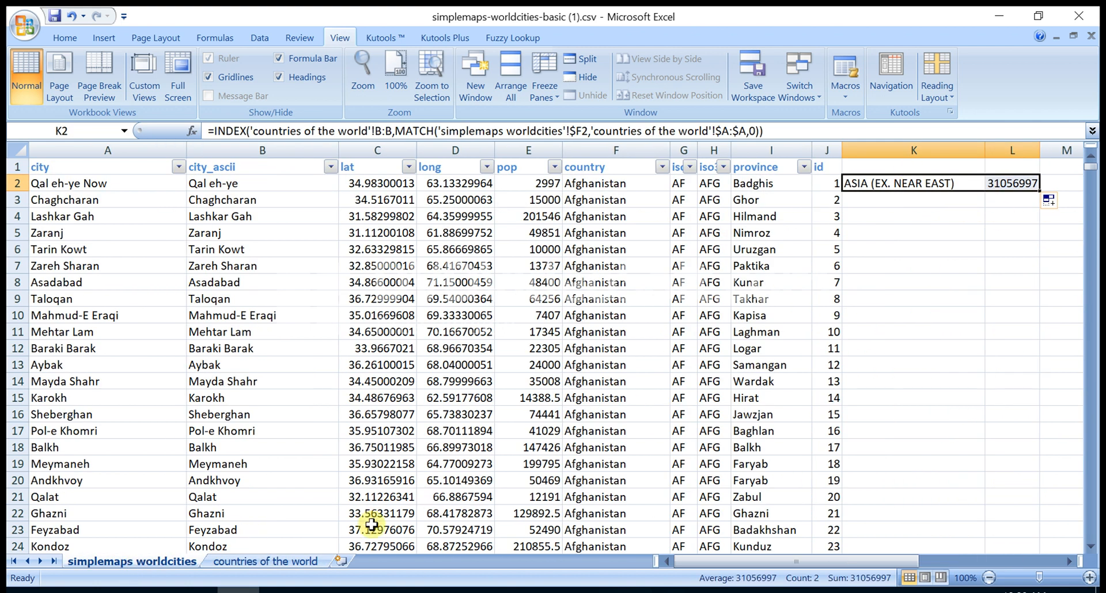
Copy the headers Region through Service from row 4 of countries of the world and paste them as values starting at K1 of simplemaps worldcities.
click(266, 563)
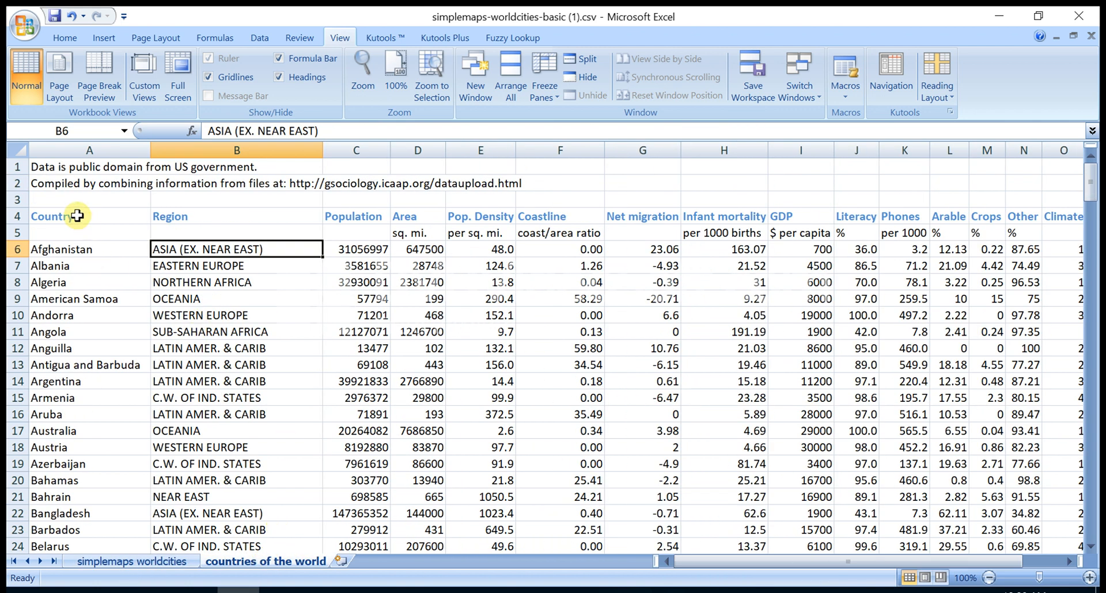
drag(238, 216, 1022, 219)
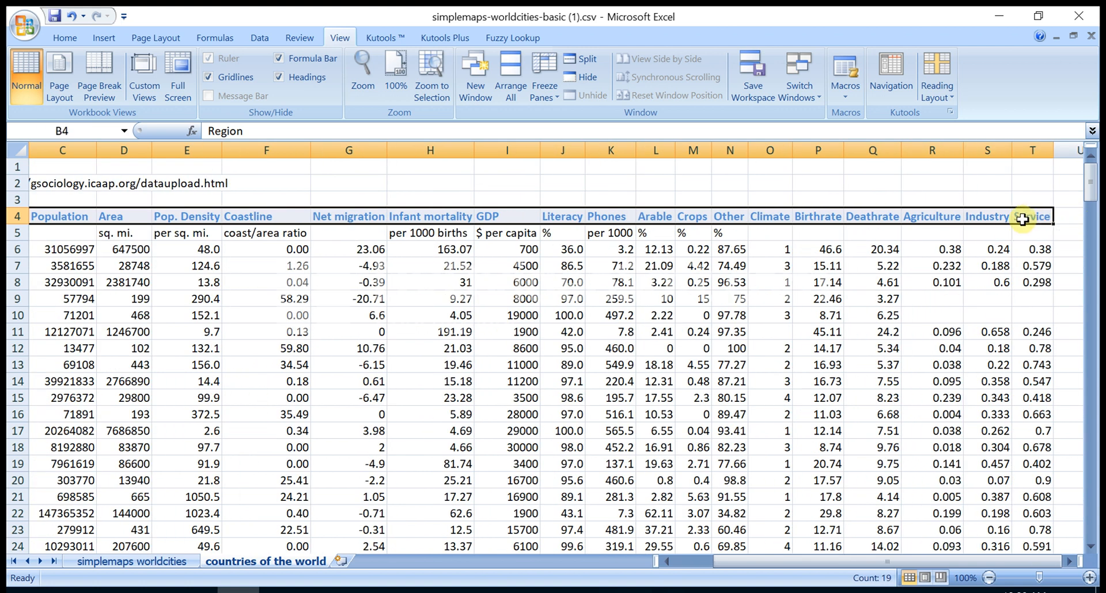
key(ctrl+c)
click(697, 559)
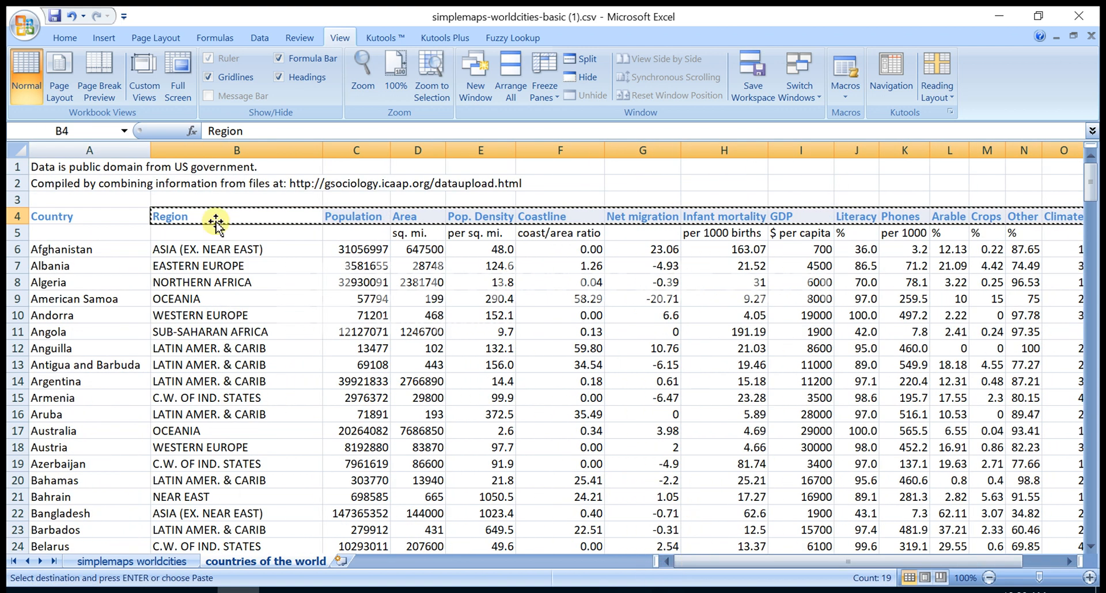
click(147, 561)
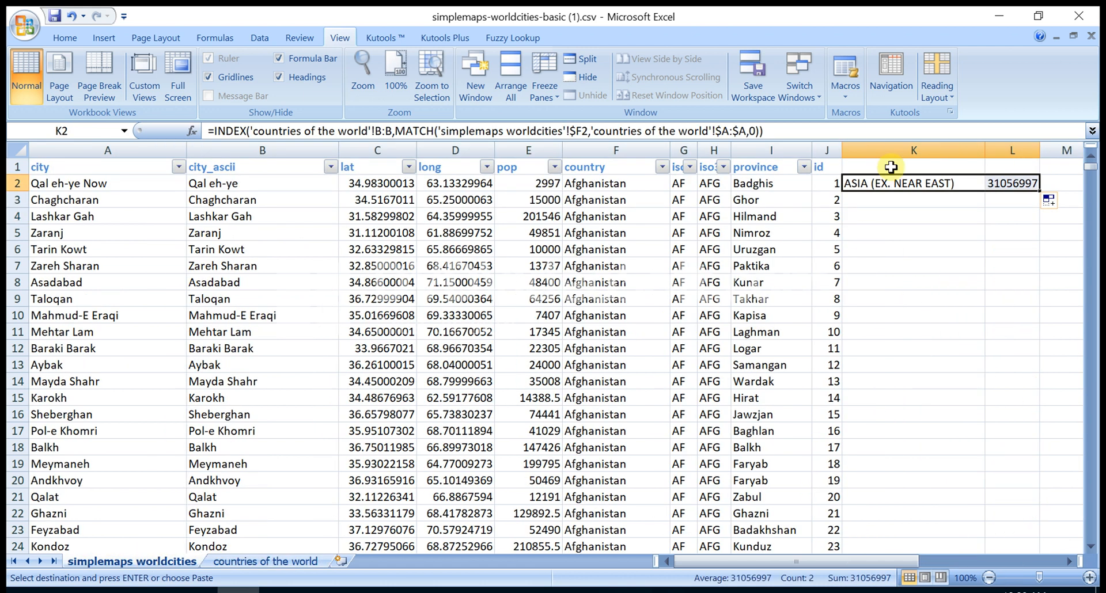
click(892, 167)
right_click(892, 168)
click(939, 230)
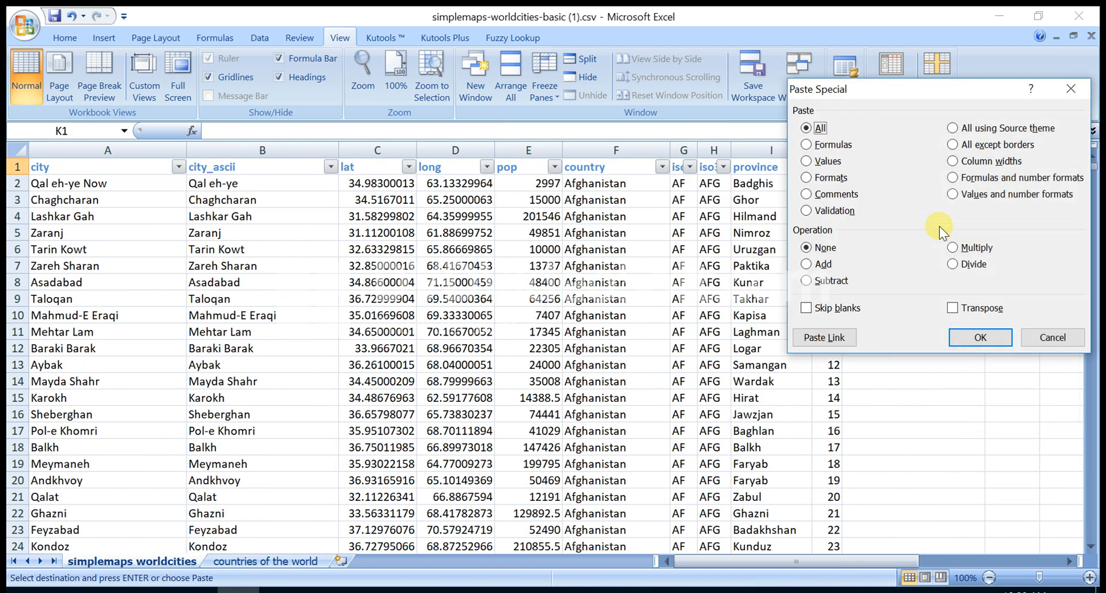
click(826, 162)
click(963, 337)
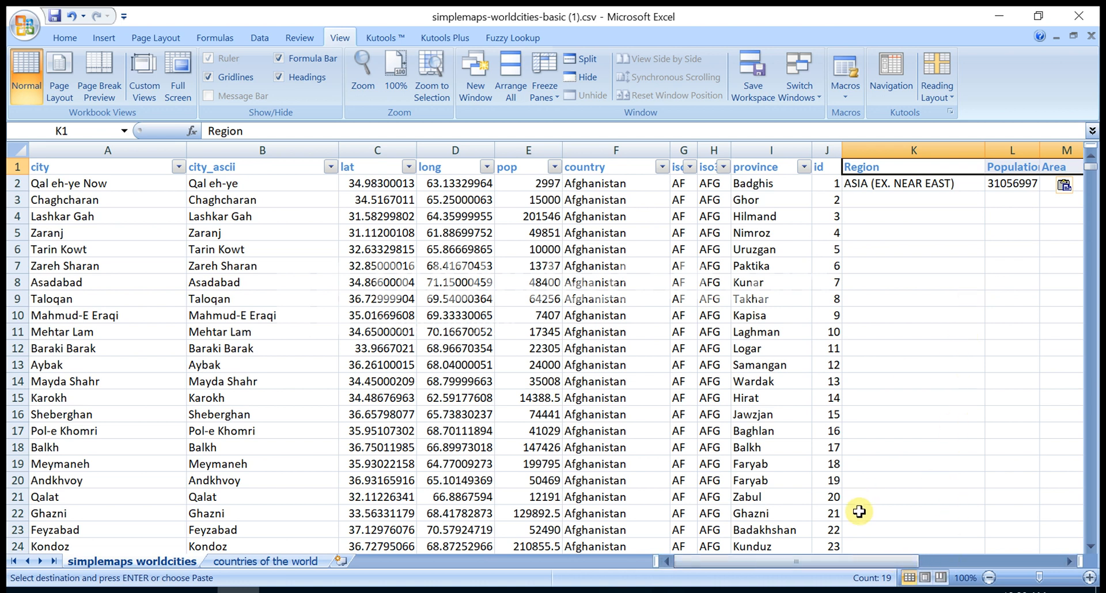
Fill the K2 formula across to the Service column AC and down through all city rows of simplemaps worldcities.
drag(827, 563, 892, 563)
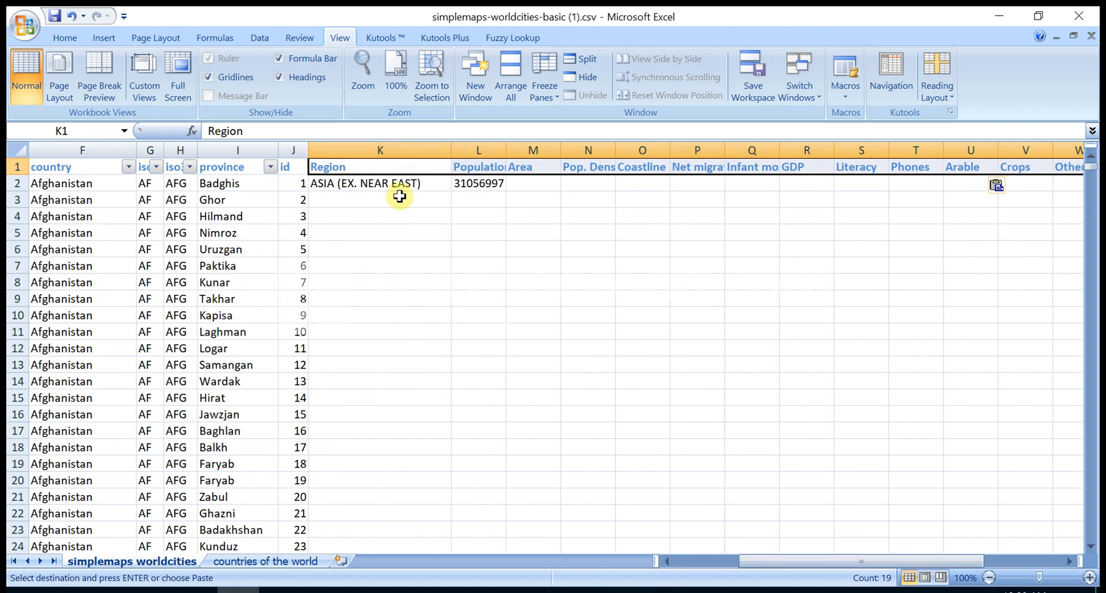
click(441, 186)
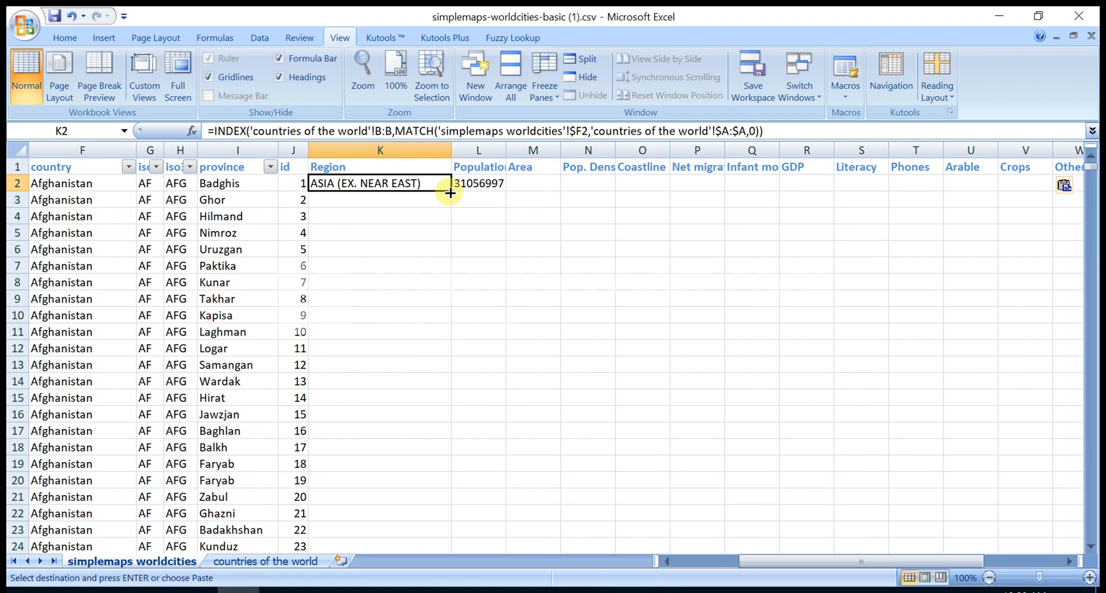
drag(450, 193, 1006, 198)
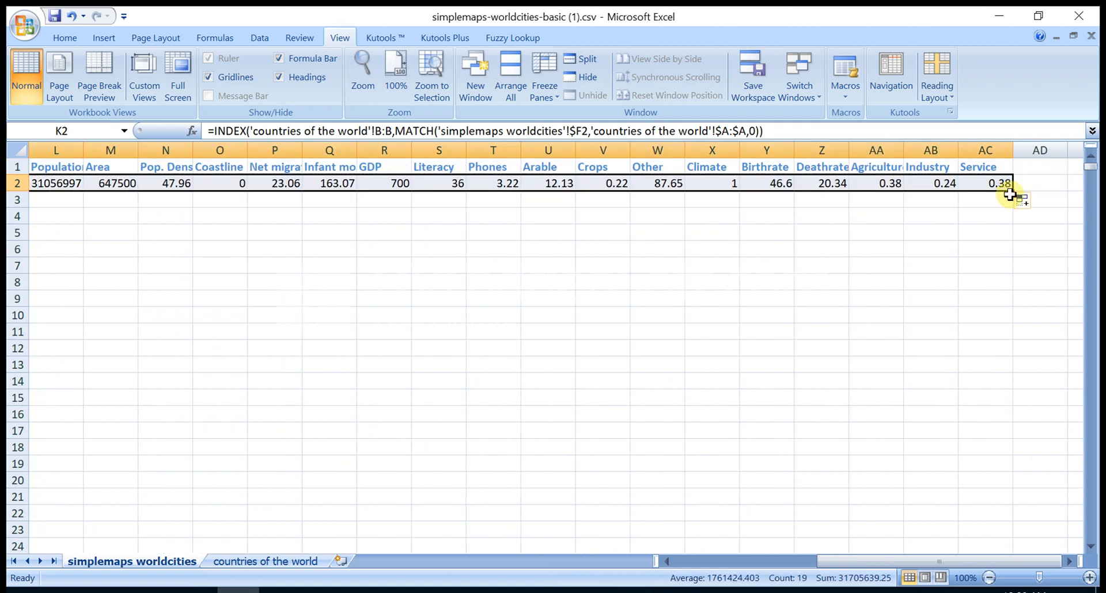
double_click(1014, 191)
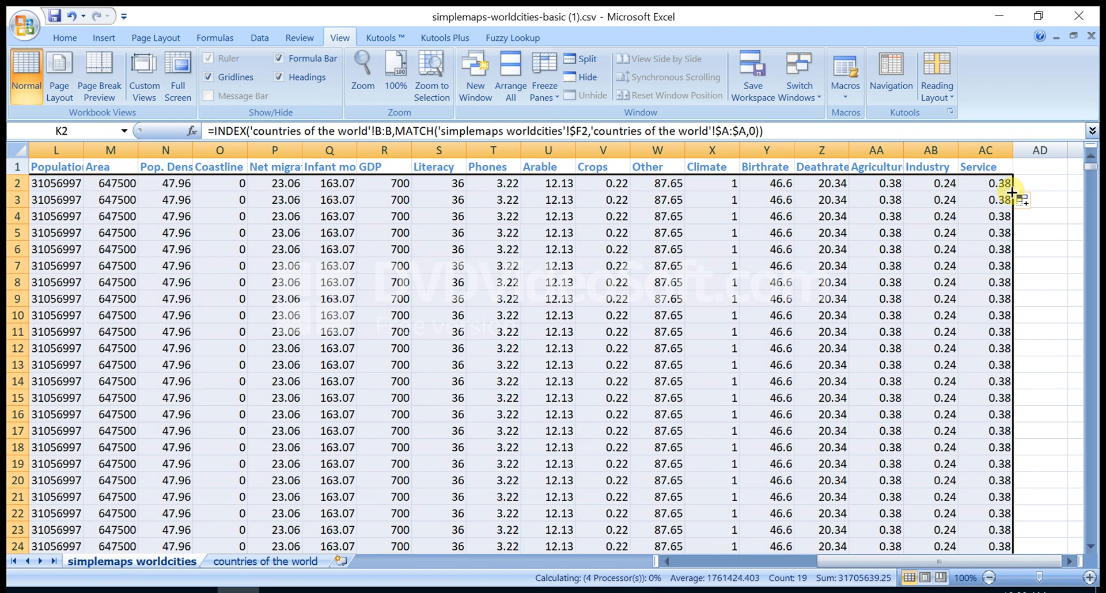
drag(818, 559, 671, 571)
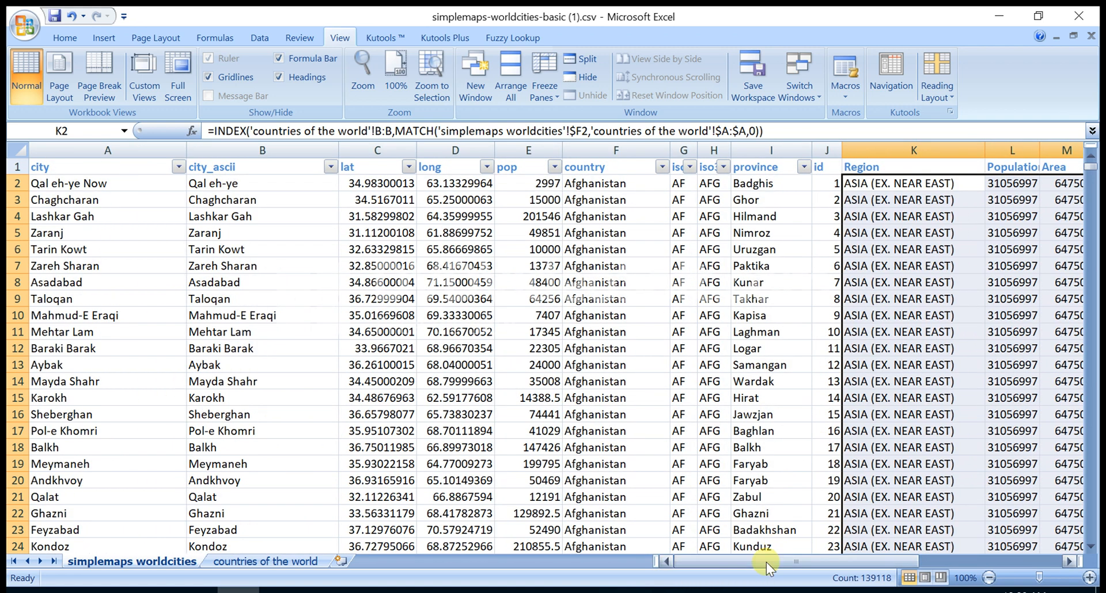
Review the filled Region and statistics columns down the city rows of simplemaps worldcities, including the Antarctica rows.
drag(766, 562, 806, 563)
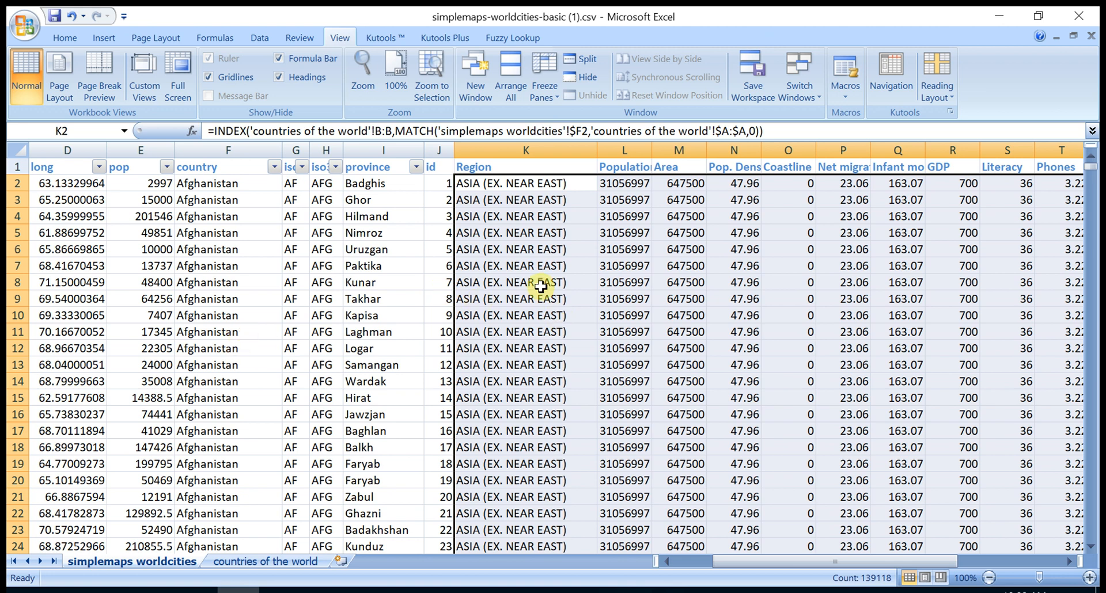
scroll(541, 286, down, 20)
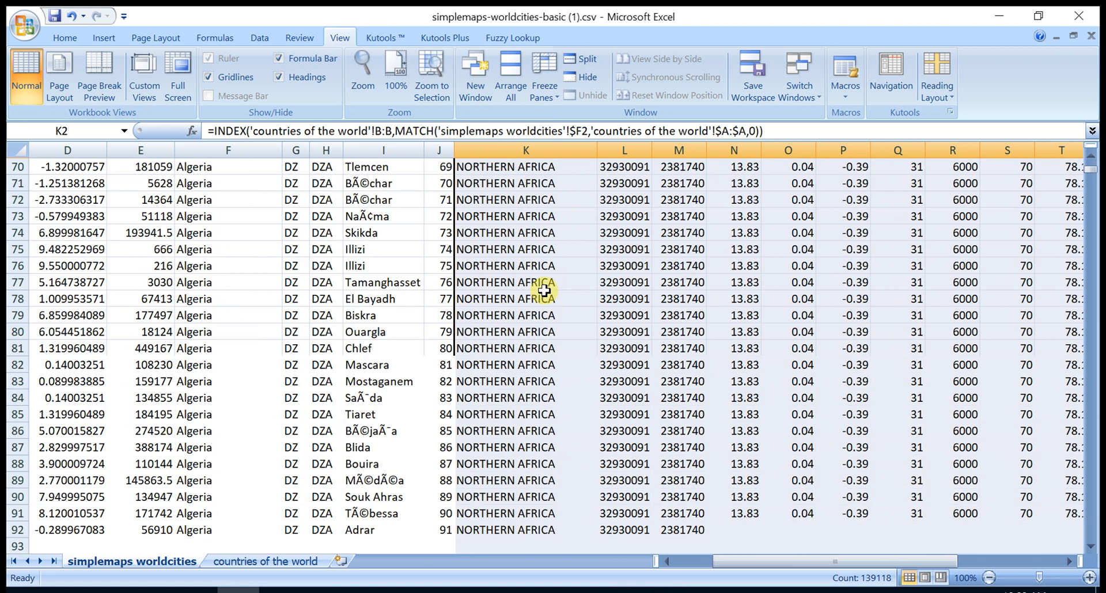
click(538, 299)
scroll(539, 301, down, 5)
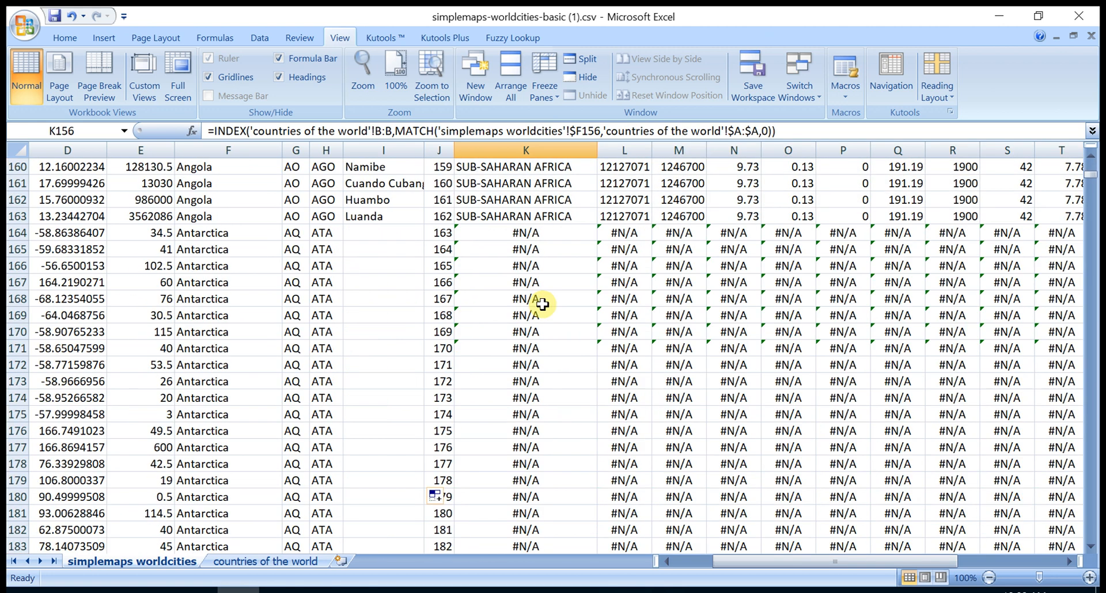
scroll(541, 304, up, 2)
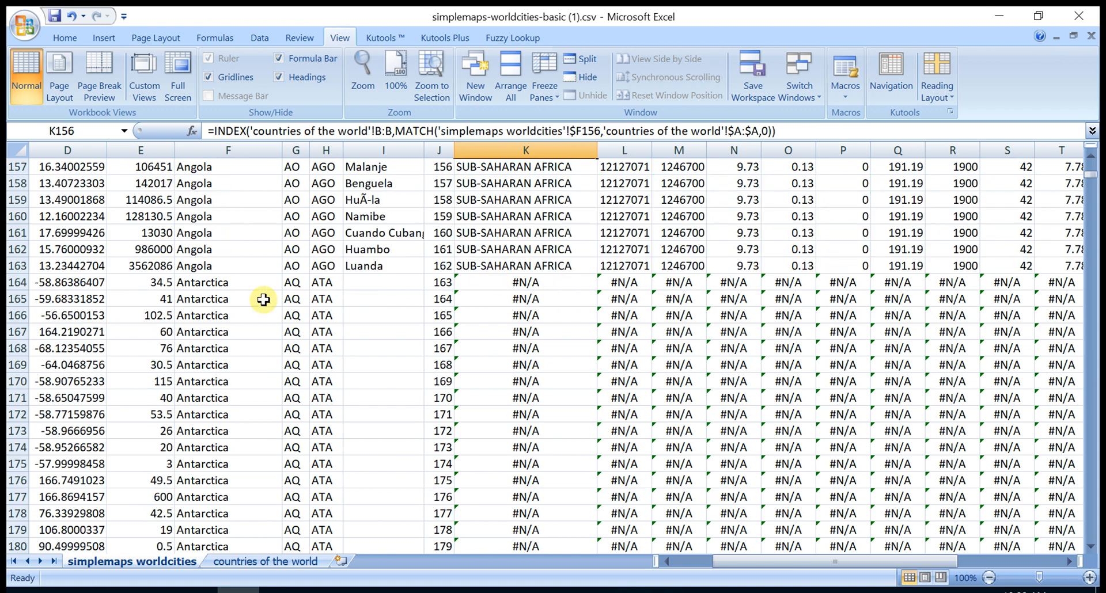
Check whether Antarctica from F164 is listed in the Country column of countries of the world.
click(211, 283)
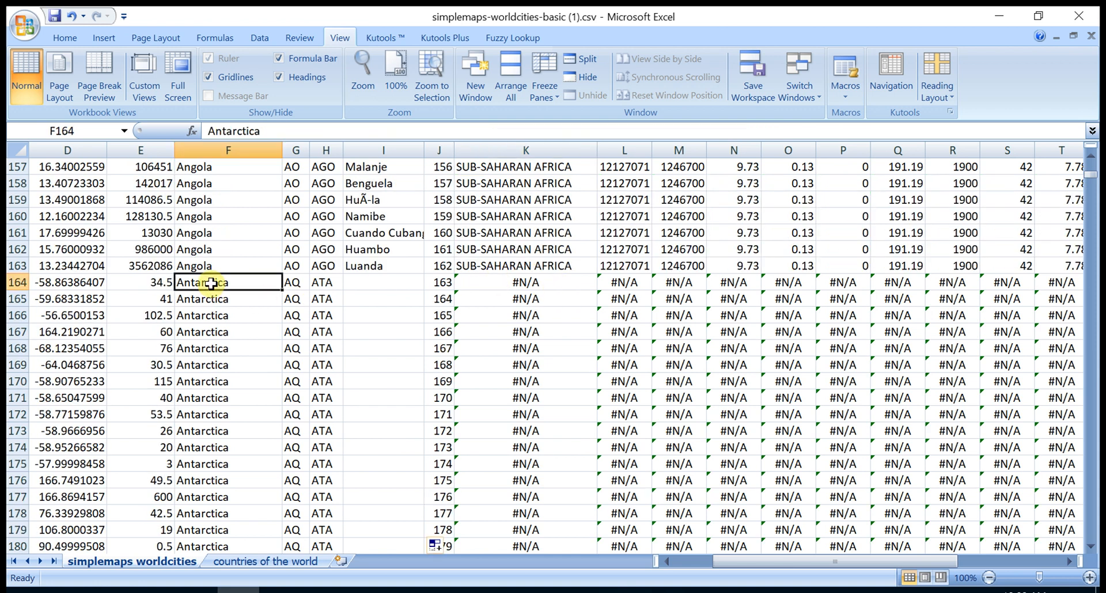
click(267, 561)
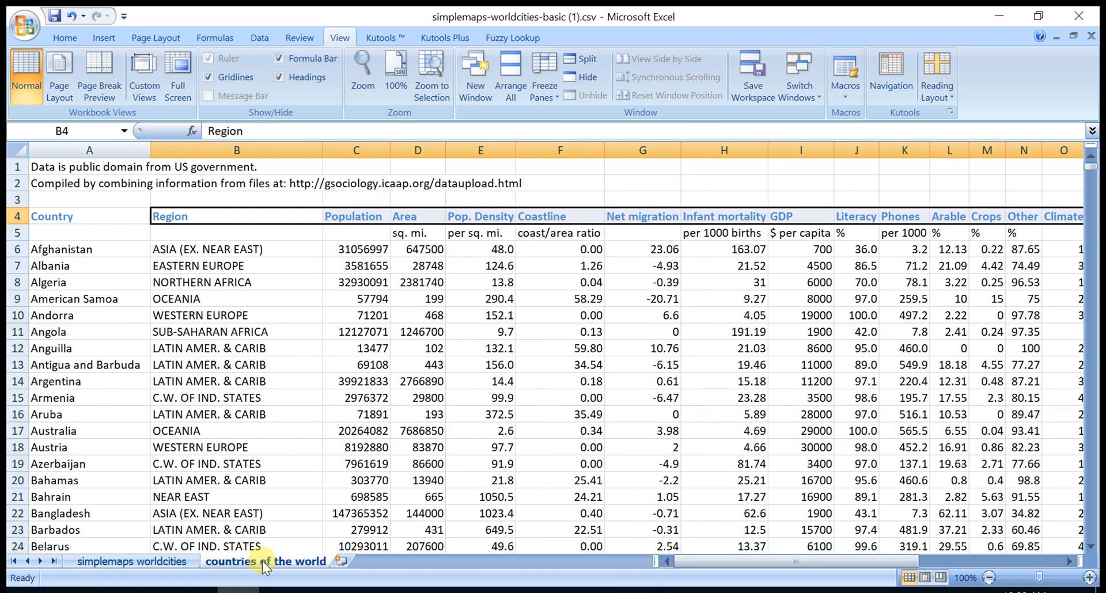
scroll(96, 316, down, 6)
scroll(94, 314, up, 6)
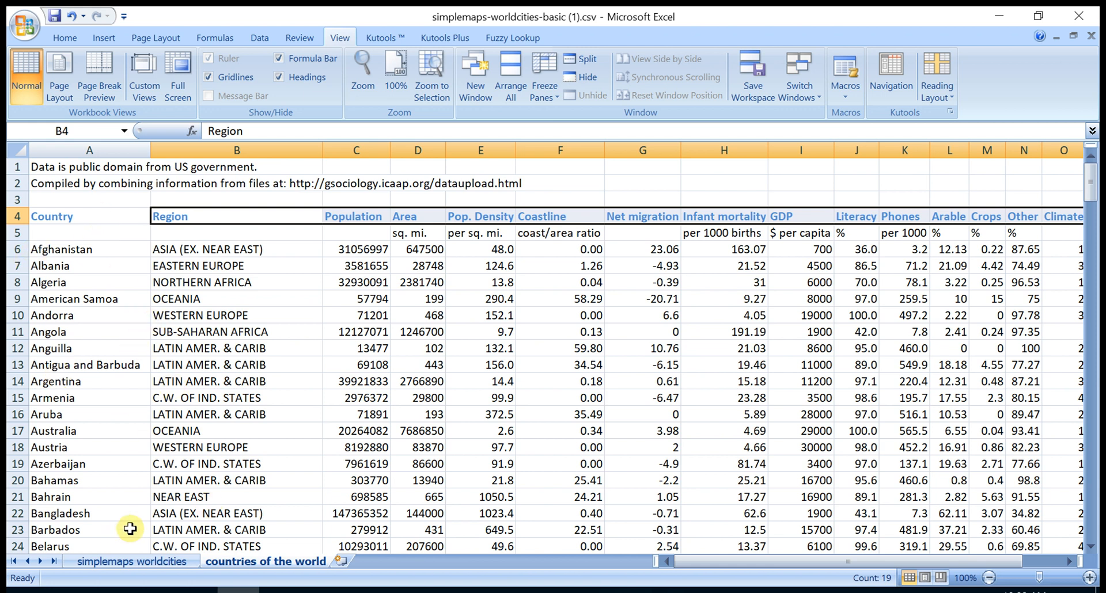
click(115, 562)
scroll(575, 272, down, 14)
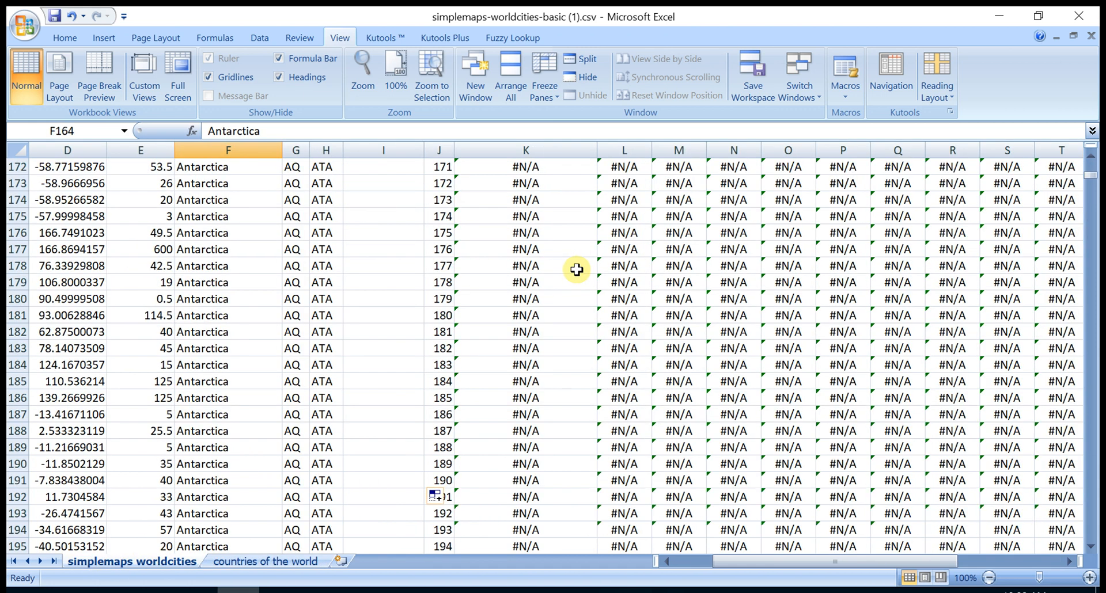
scroll(579, 270, up, 3)
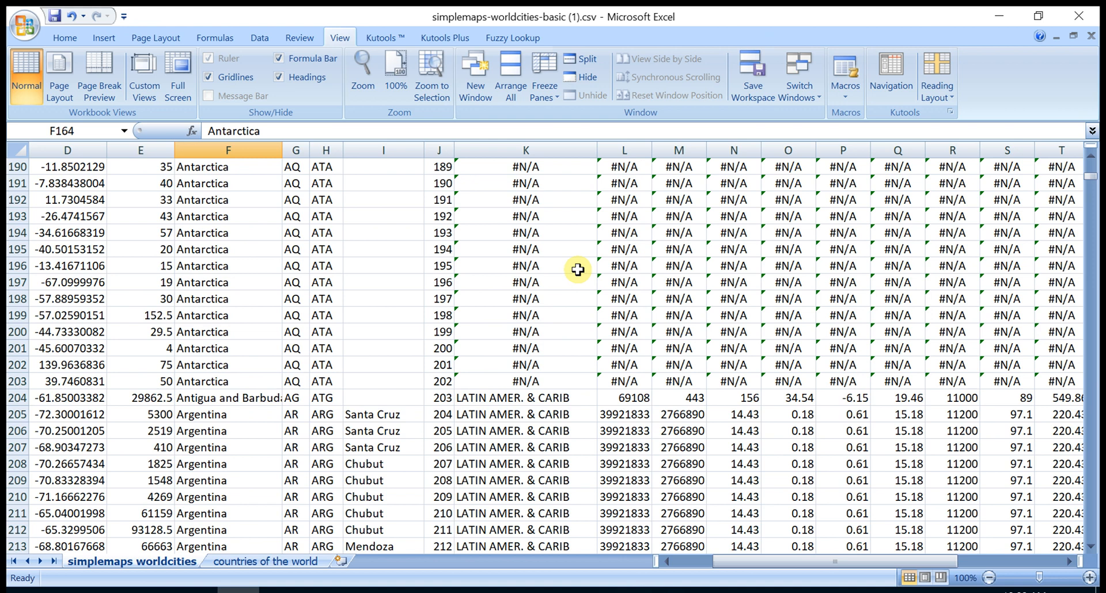
Inspect the values filled for the Indian cities of simplemaps worldcities, highlighting the Sitapur row 2918.
drag(1091, 170, 1088, 311)
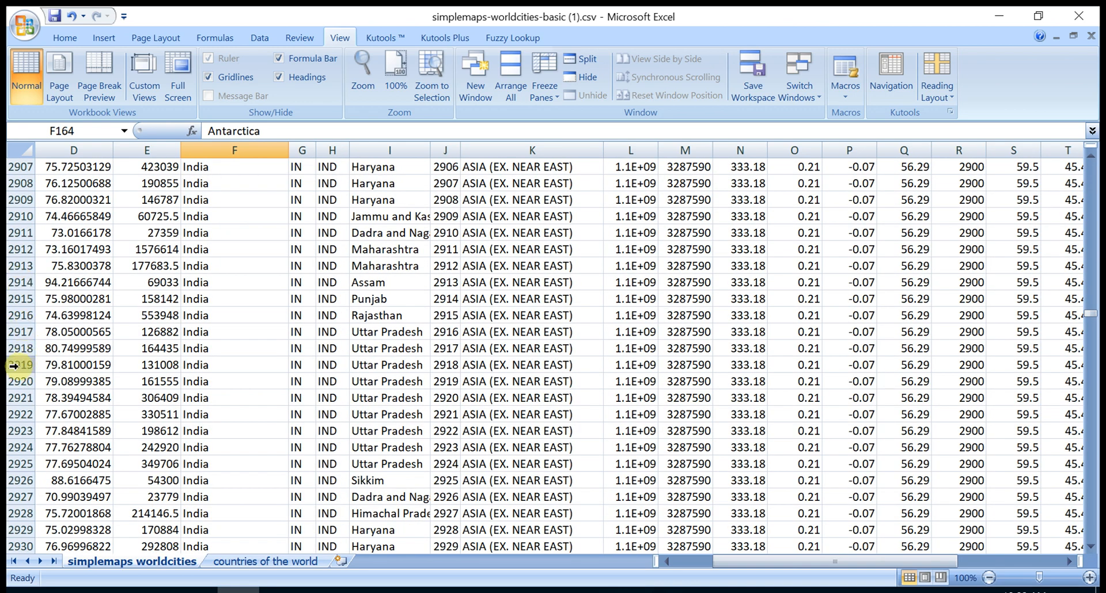
click(13, 348)
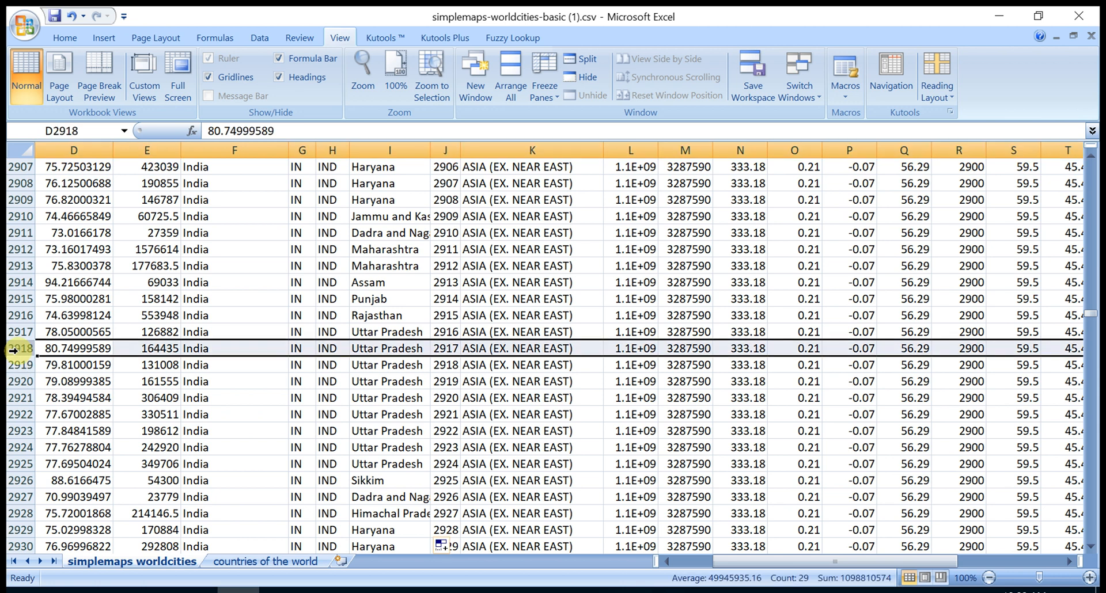
click(699, 562)
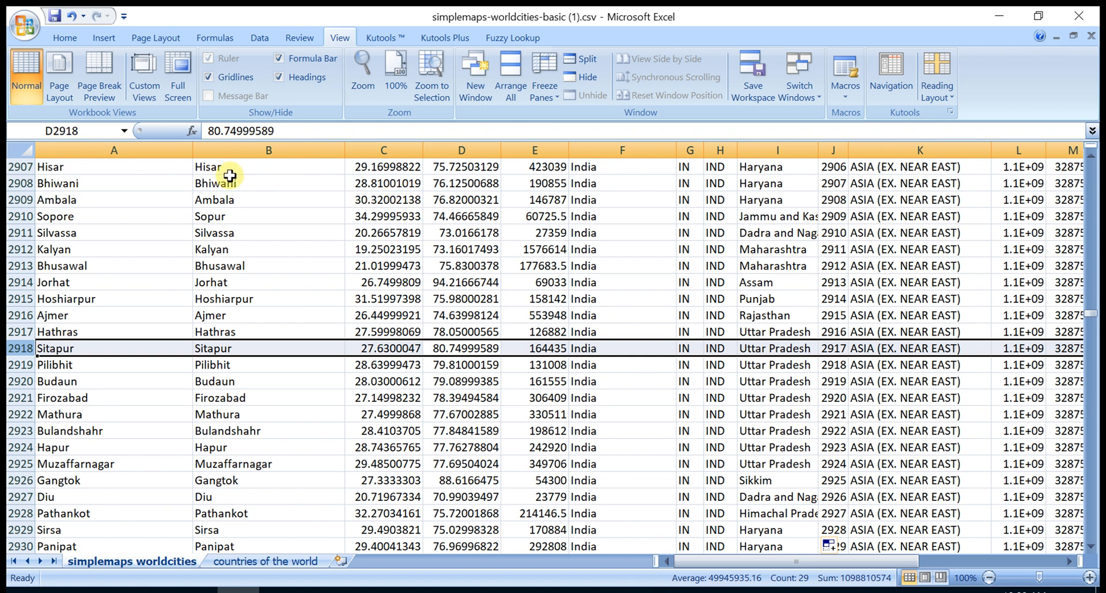
click(448, 233)
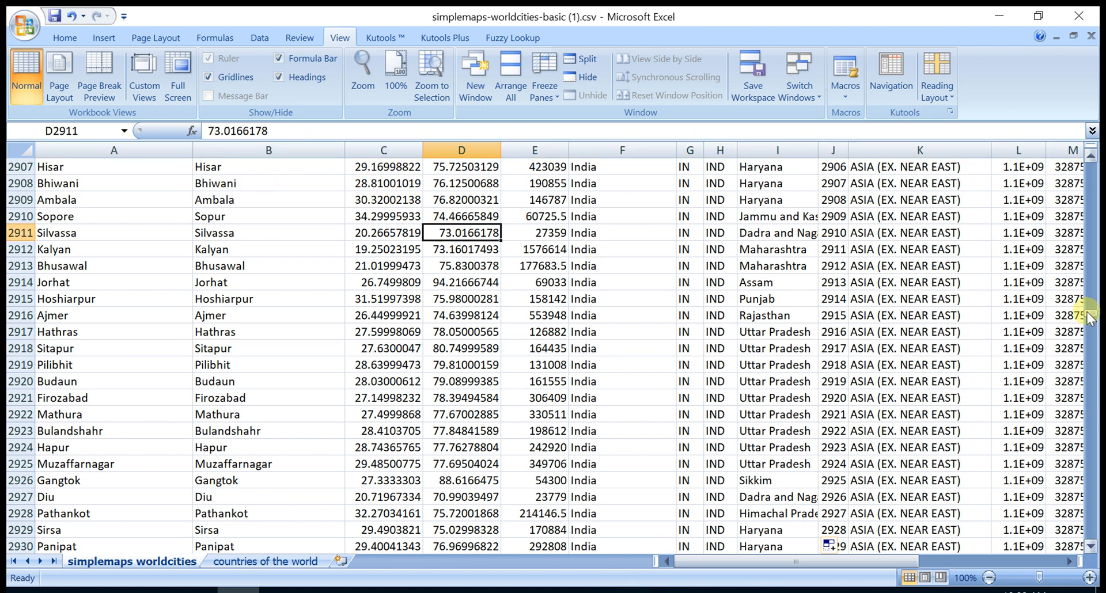
Freeze the header row 1 of simplemaps worldcities as the top row and check it while browsing the city rows.
drag(1089, 311, 1091, 163)
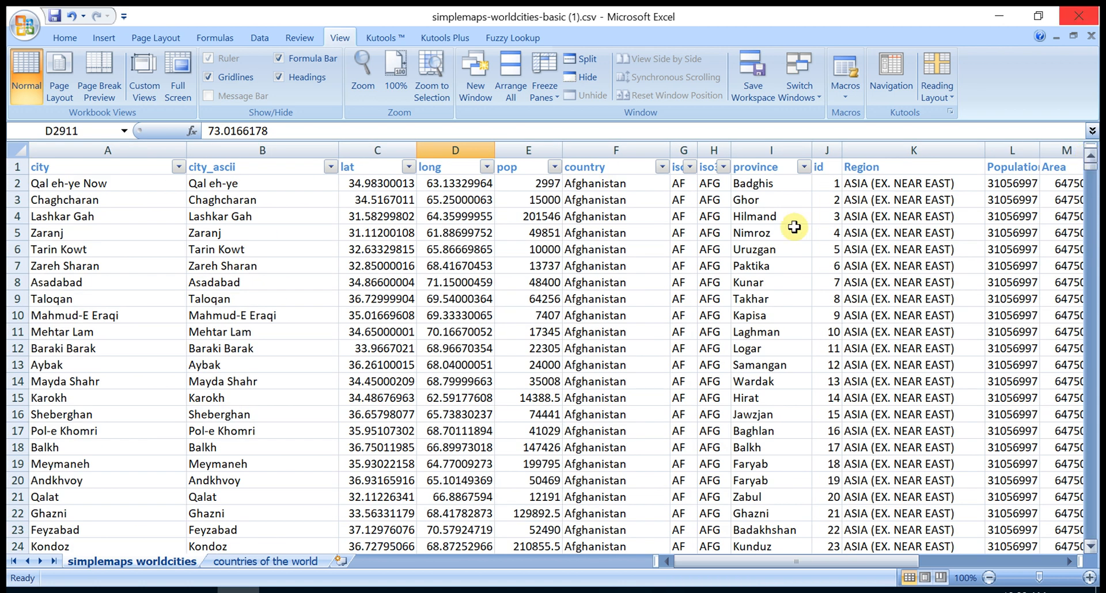
click(5, 166)
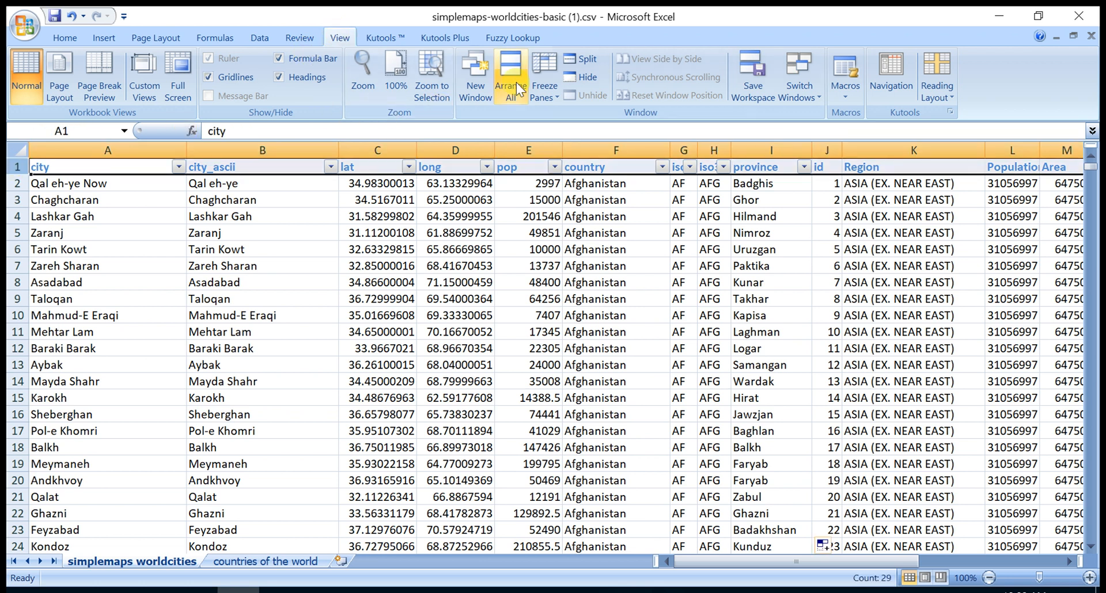
click(553, 88)
click(593, 160)
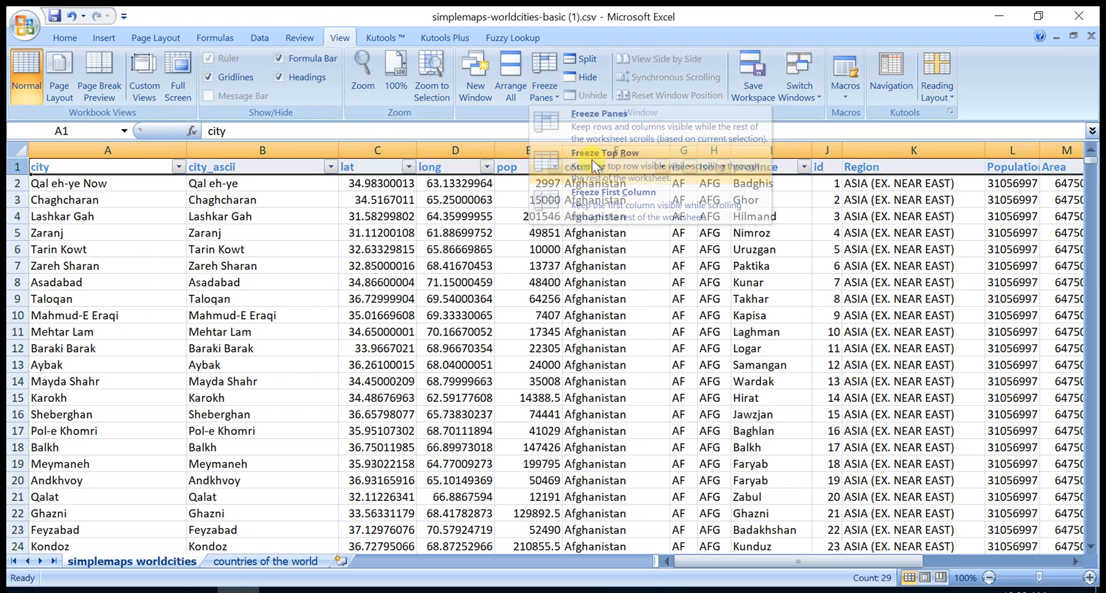
click(452, 267)
scroll(455, 273, down, 8)
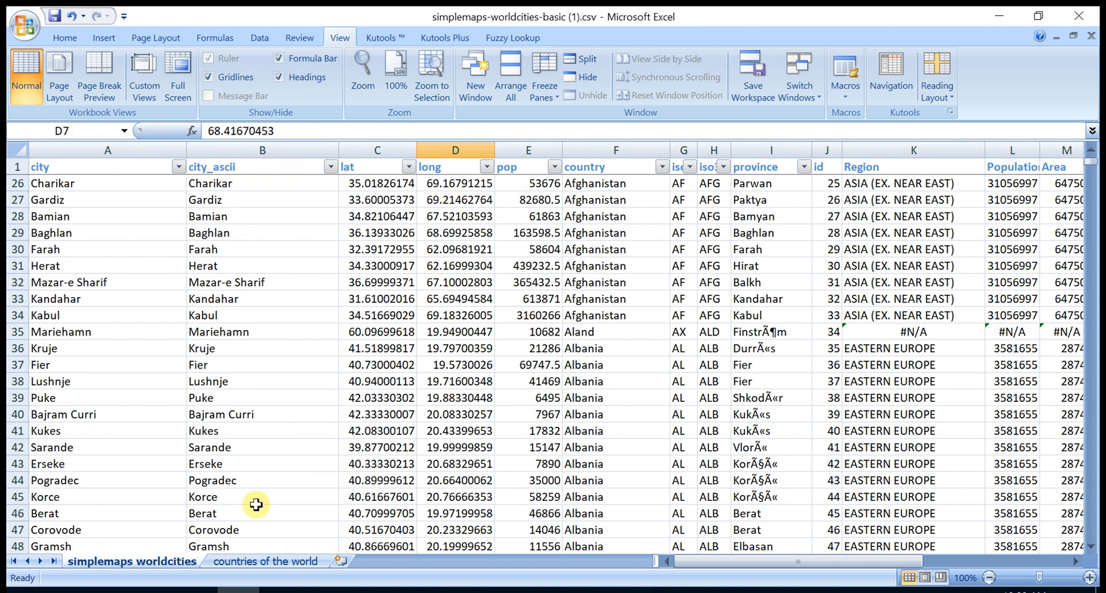
Freeze header row 4 of countries of the world as the top visible row and check it while browsing the countries.
click(247, 560)
click(279, 347)
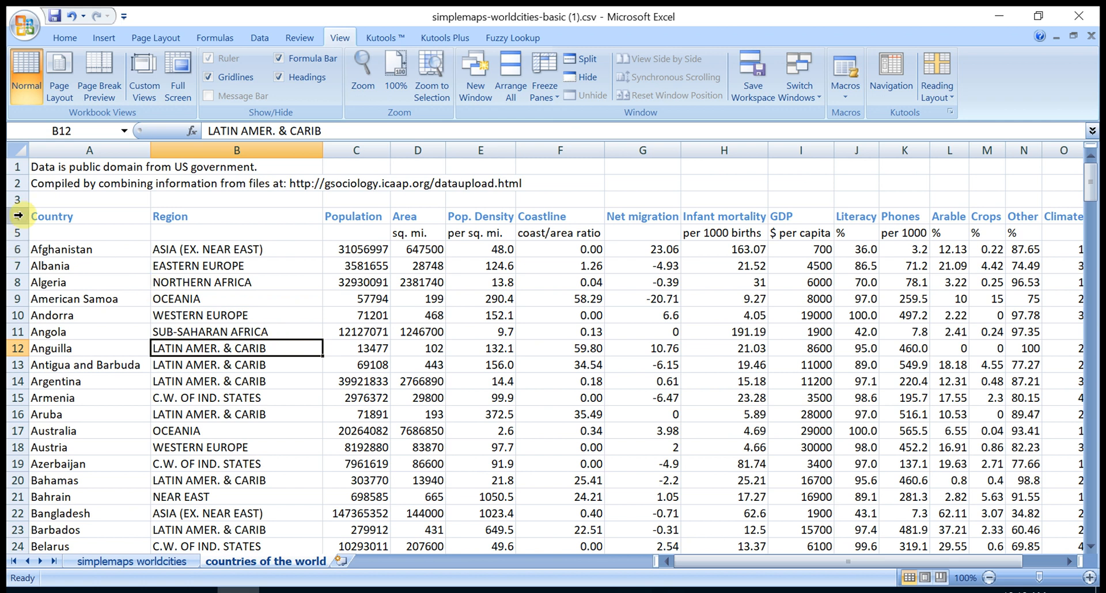
scroll(129, 323, down, 1)
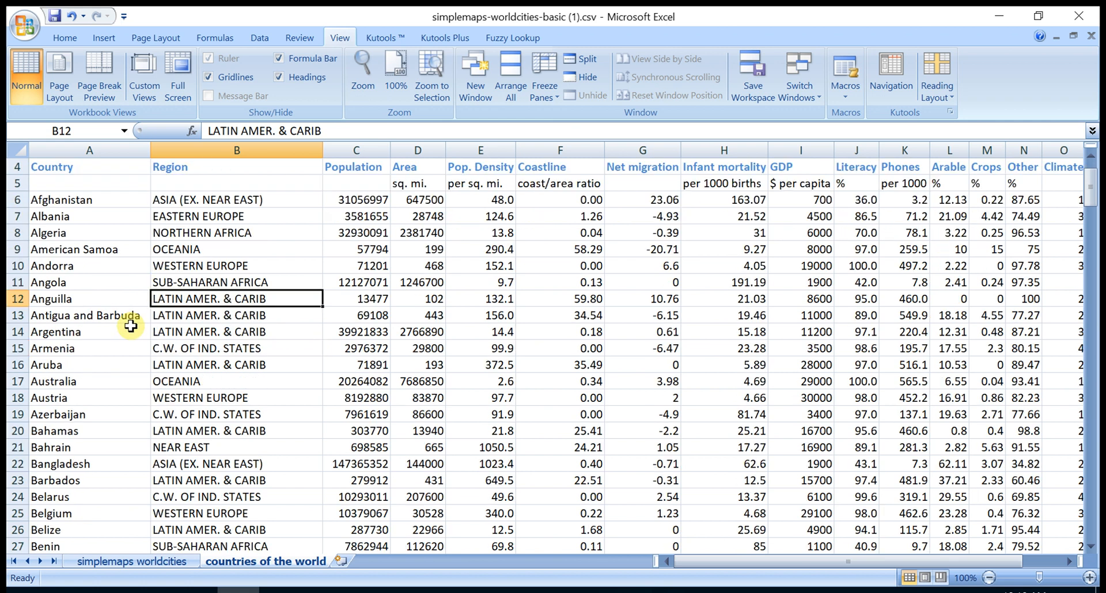
click(12, 167)
click(549, 92)
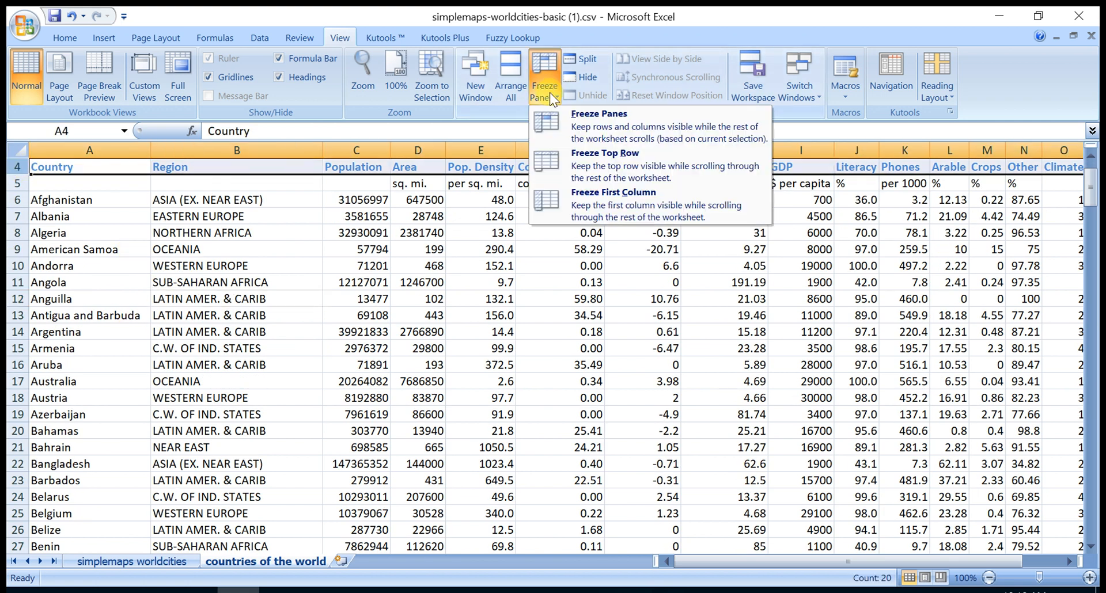
click(603, 157)
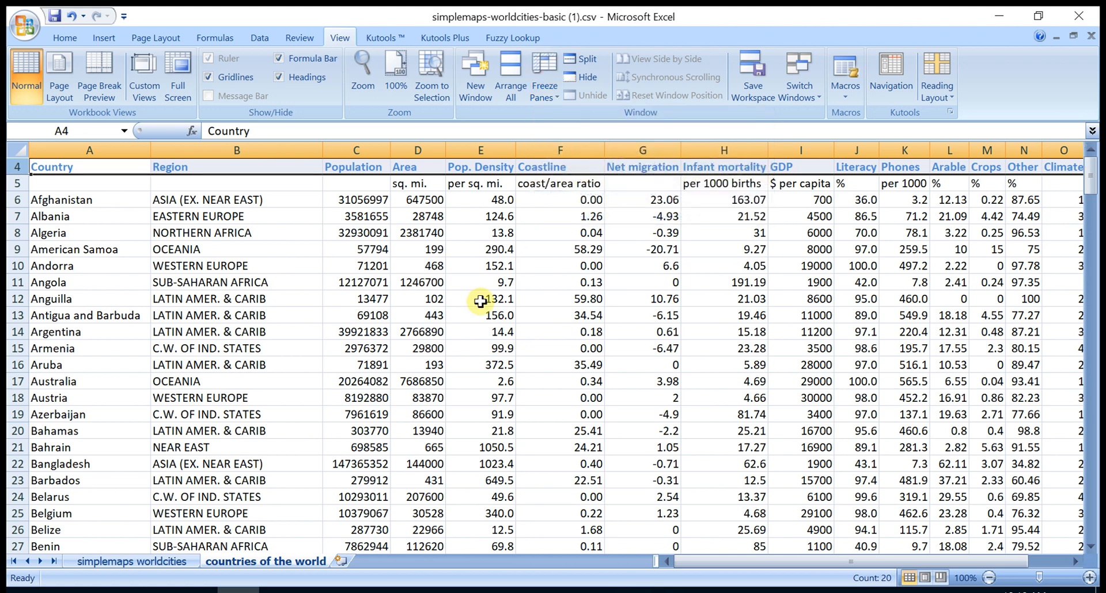
click(481, 299)
scroll(461, 338, down, 19)
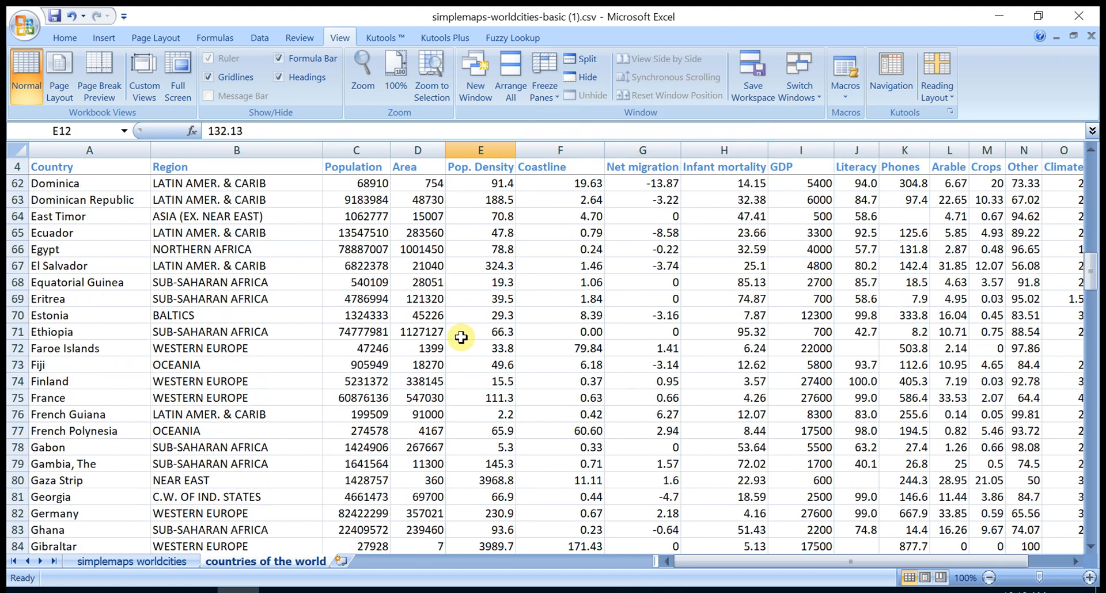
scroll(461, 338, up, 11)
In simplemaps worldcities, highlight row 4894 for Iskitim and copy its country name Russia from F4894.
click(148, 557)
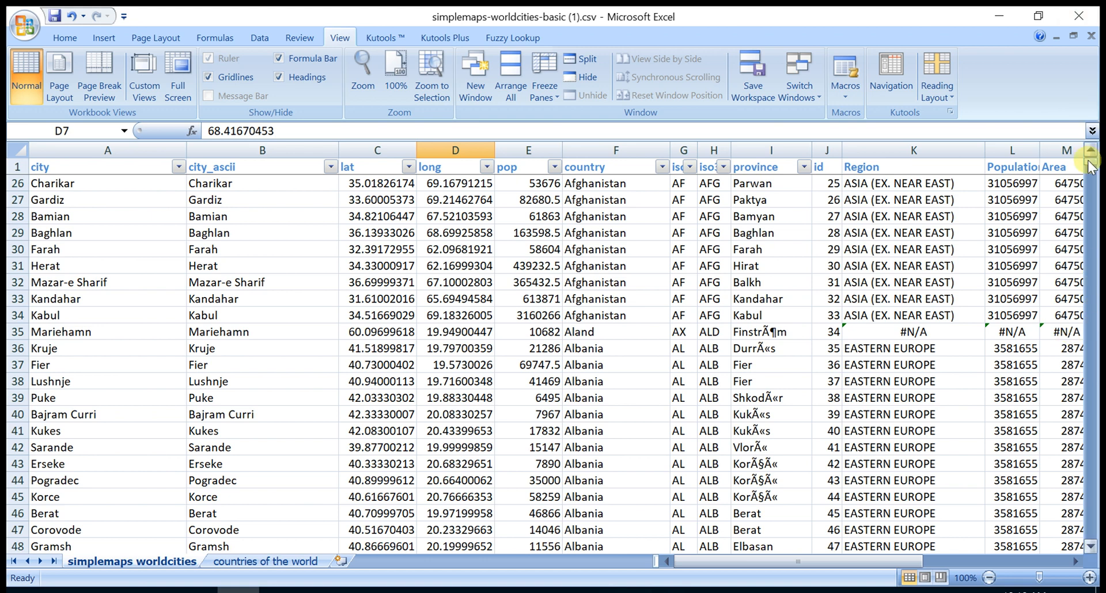
drag(1088, 163, 1089, 411)
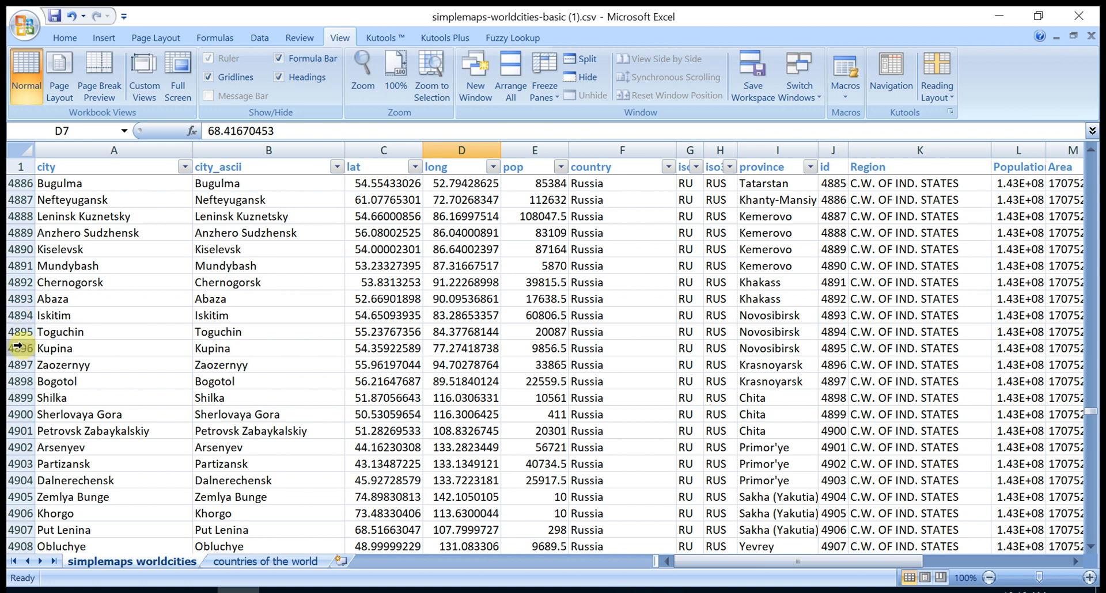
click(16, 315)
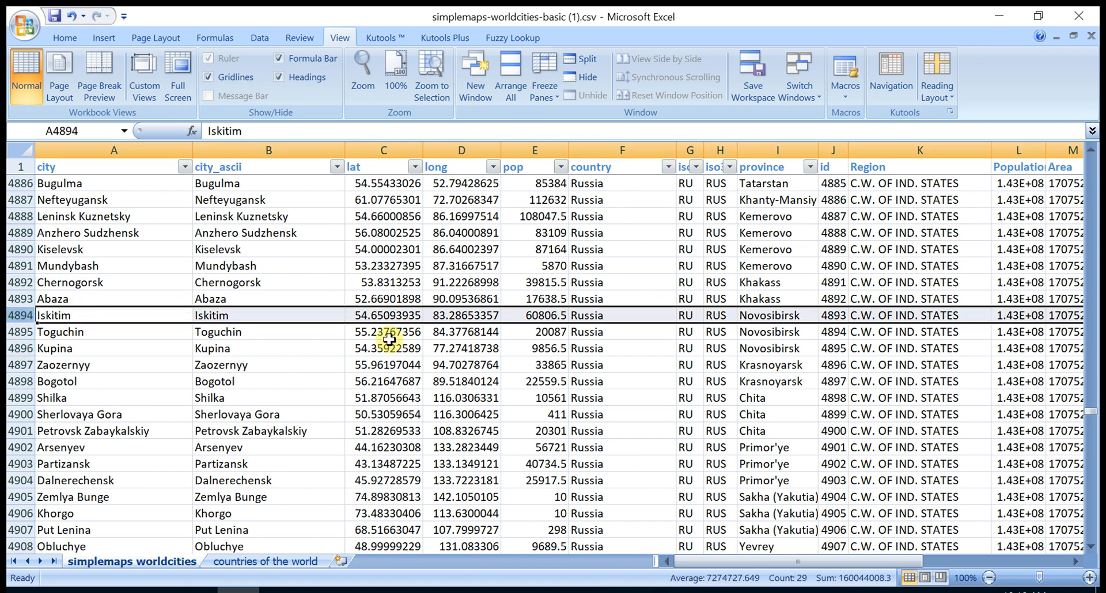
click(623, 315)
key(ctrl+c)
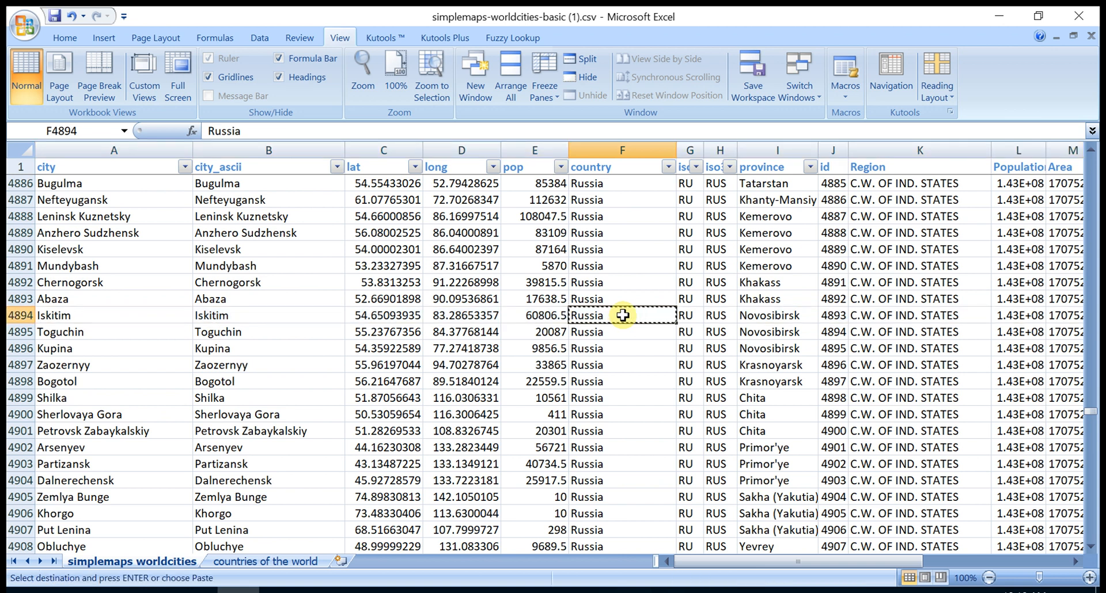
Find all cells containing Russia in countries of the world.
click(298, 563)
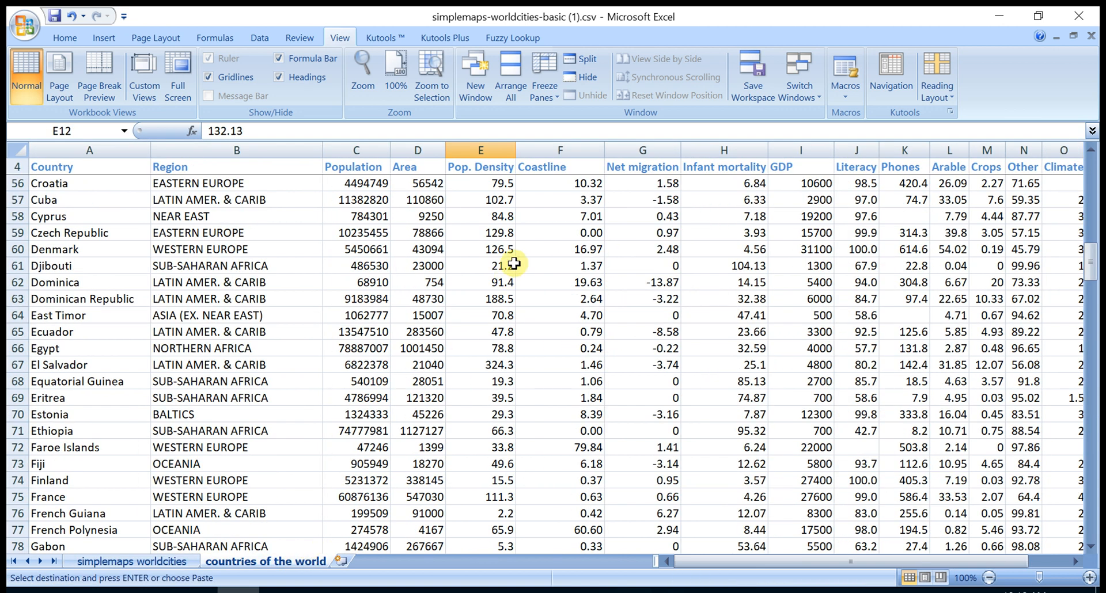
click(520, 252)
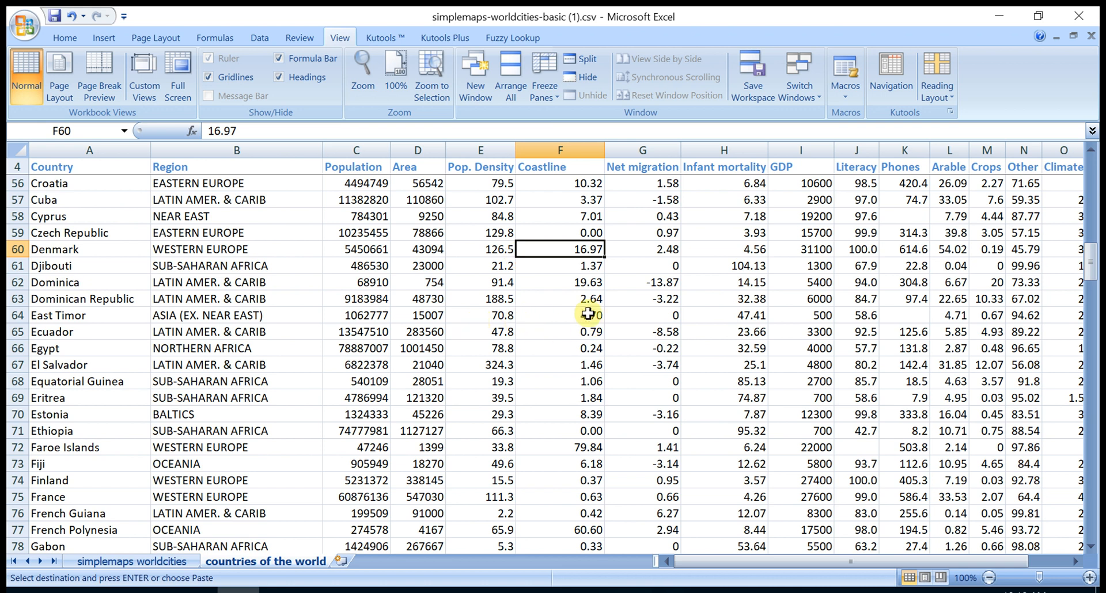
click(64, 38)
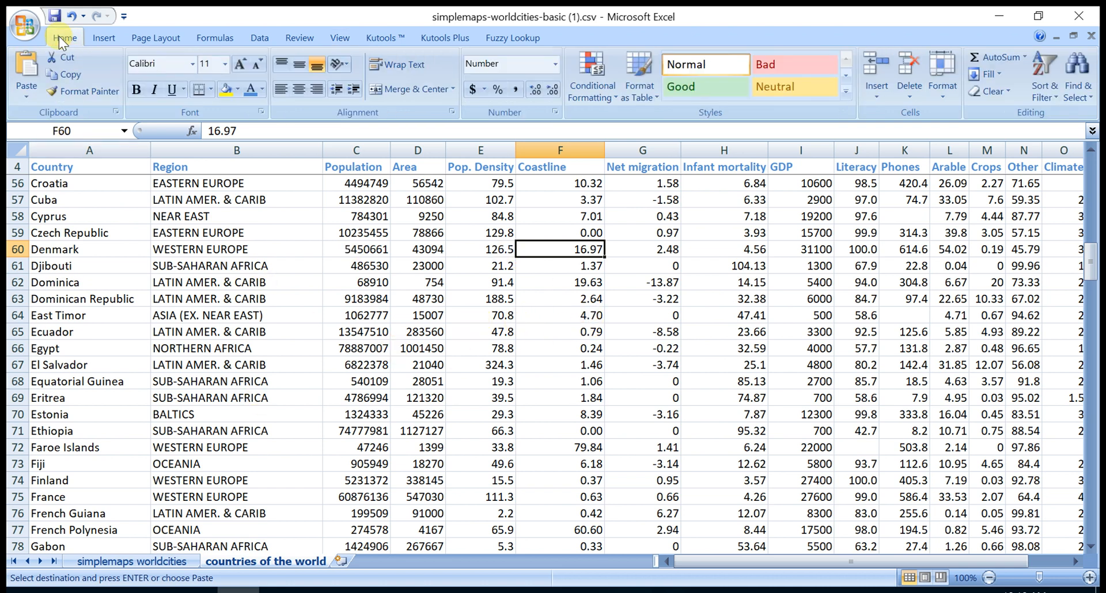
click(1072, 91)
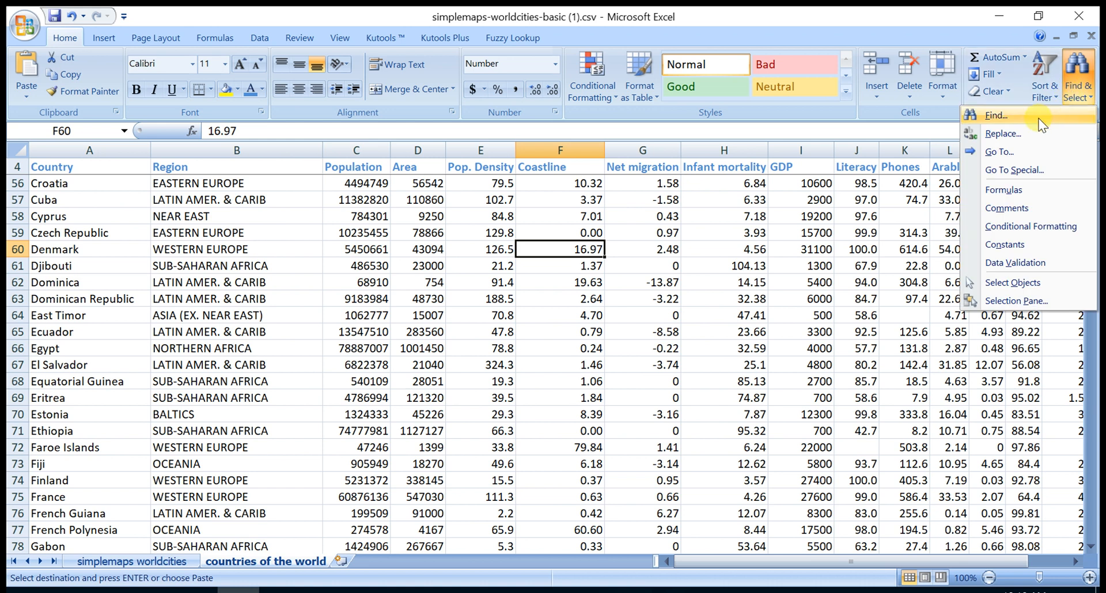
click(1035, 119)
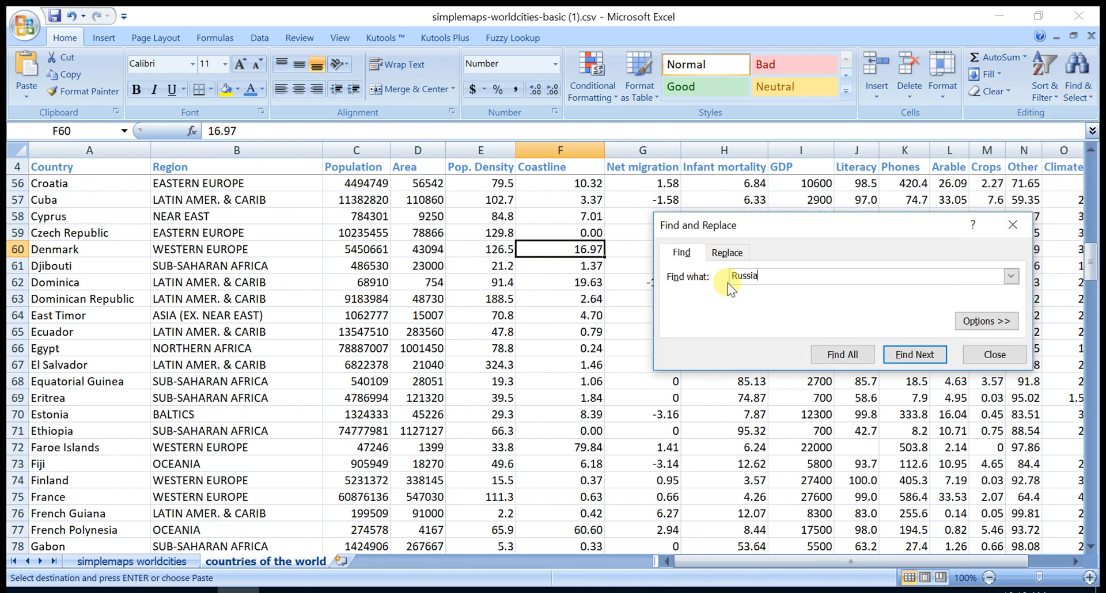
text(Russia)
click(832, 350)
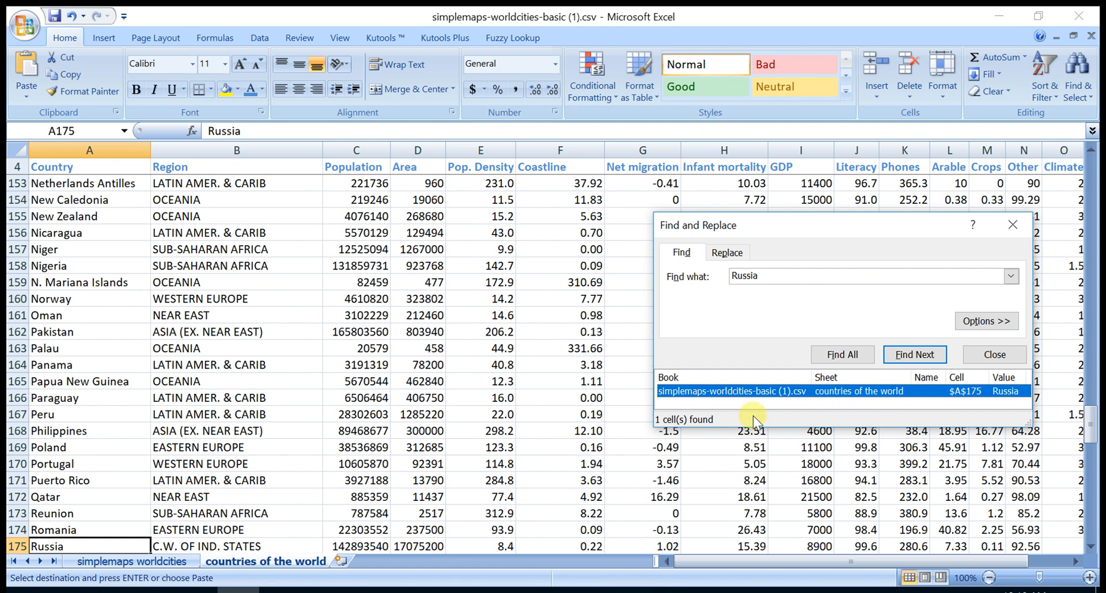
Highlight Russia's row 175 together with the Net migration column, keeping the Find and Replace dialog clear of those values.
scroll(306, 447, down, 1)
click(7, 499)
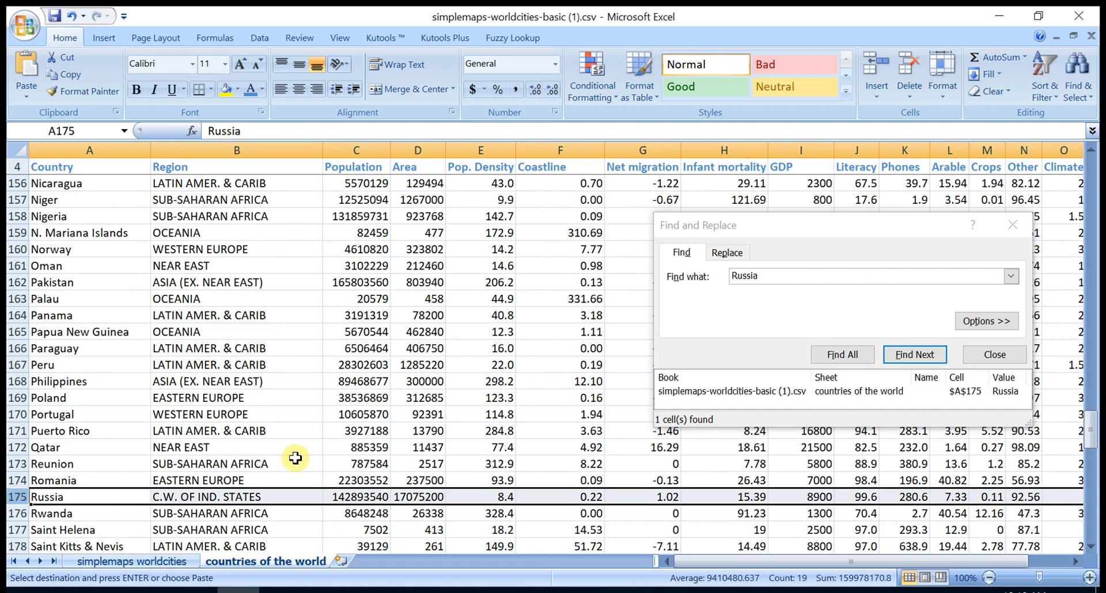
drag(798, 229, 240, 240)
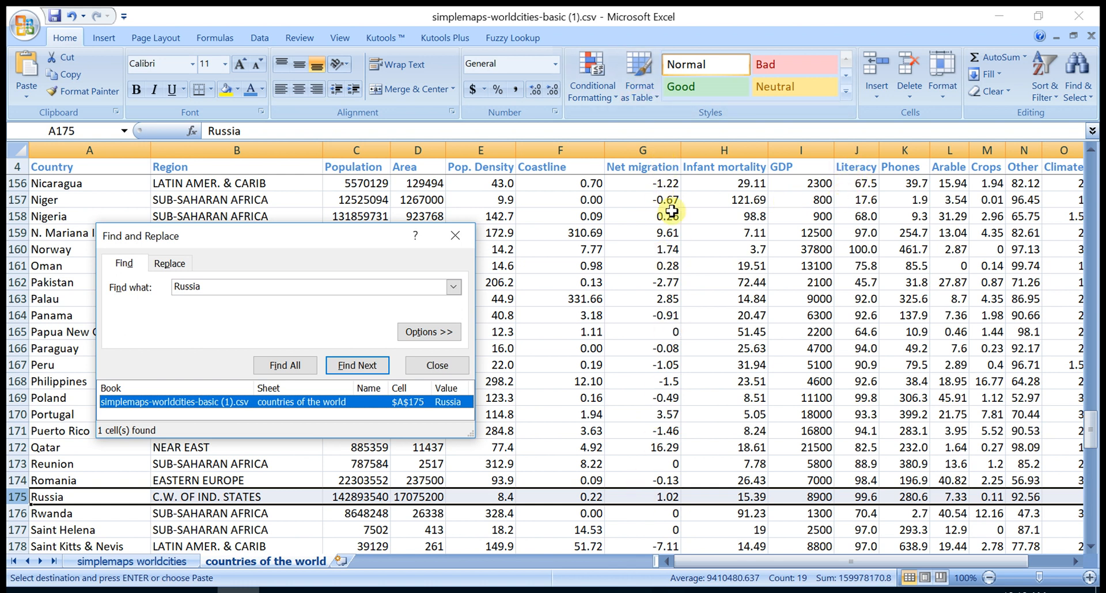
click(631, 150)
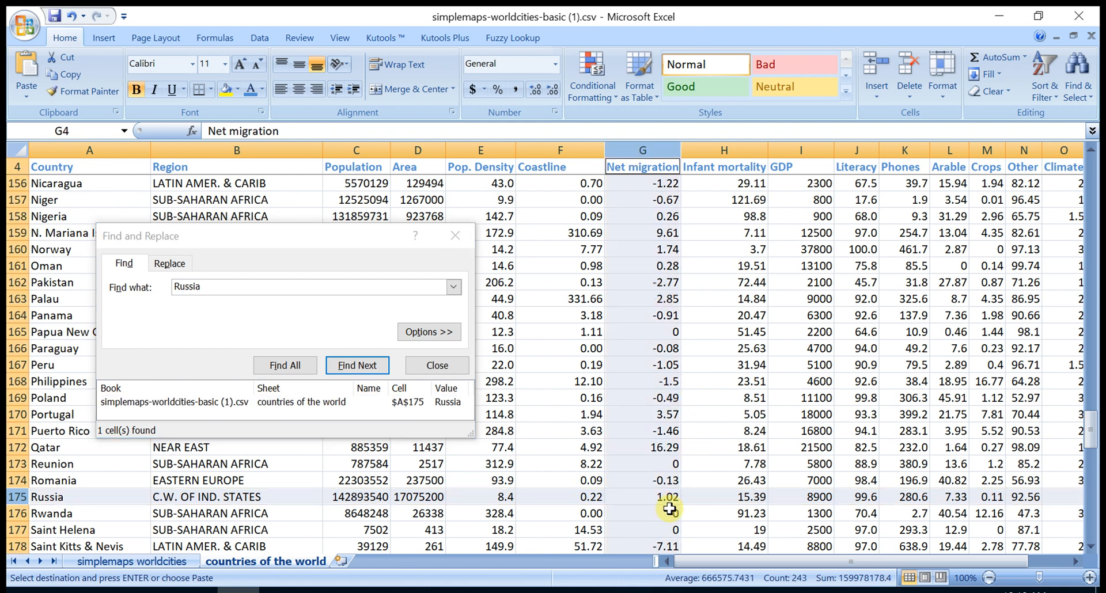
In simplemaps worldcities, highlight Iskitim's row 4894 together with the Net migration column to compare Russia's value, with the search dialog out of the way.
click(105, 561)
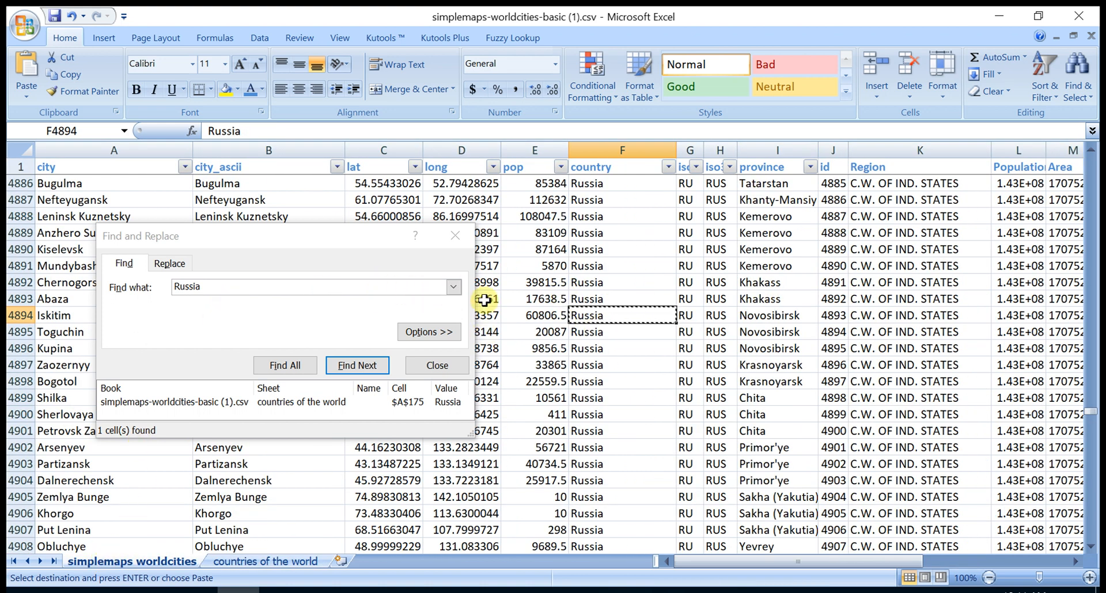
drag(332, 237, 330, 460)
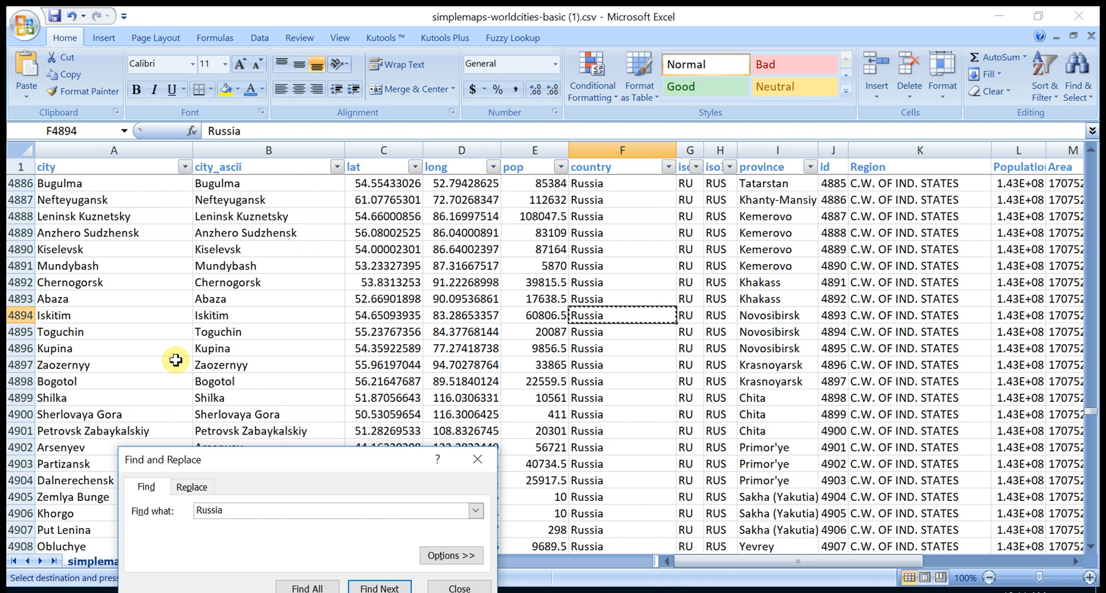
click(13, 315)
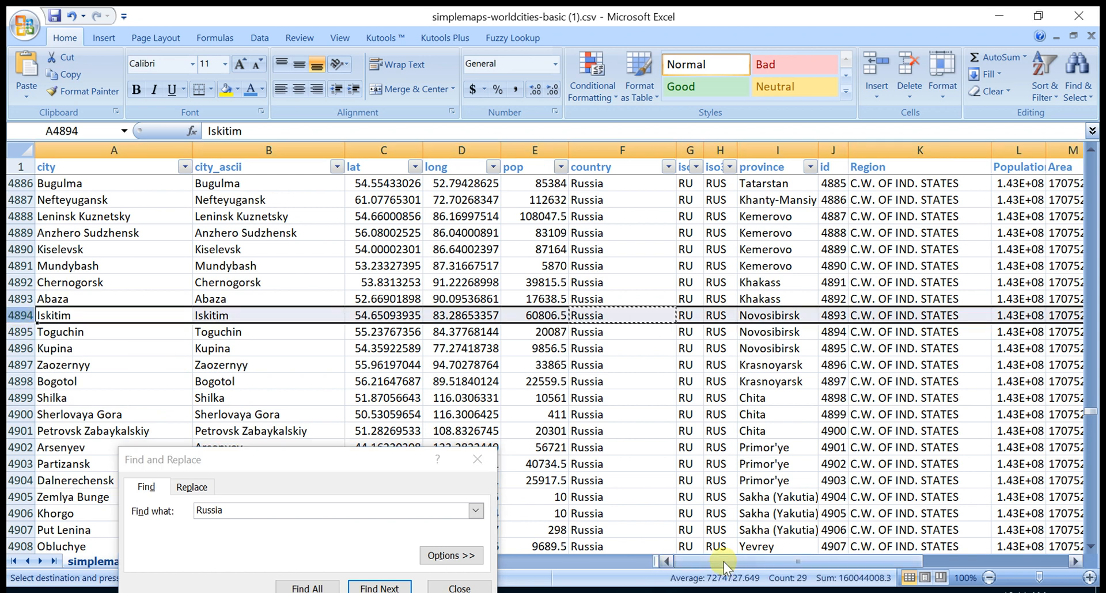
drag(724, 562, 774, 573)
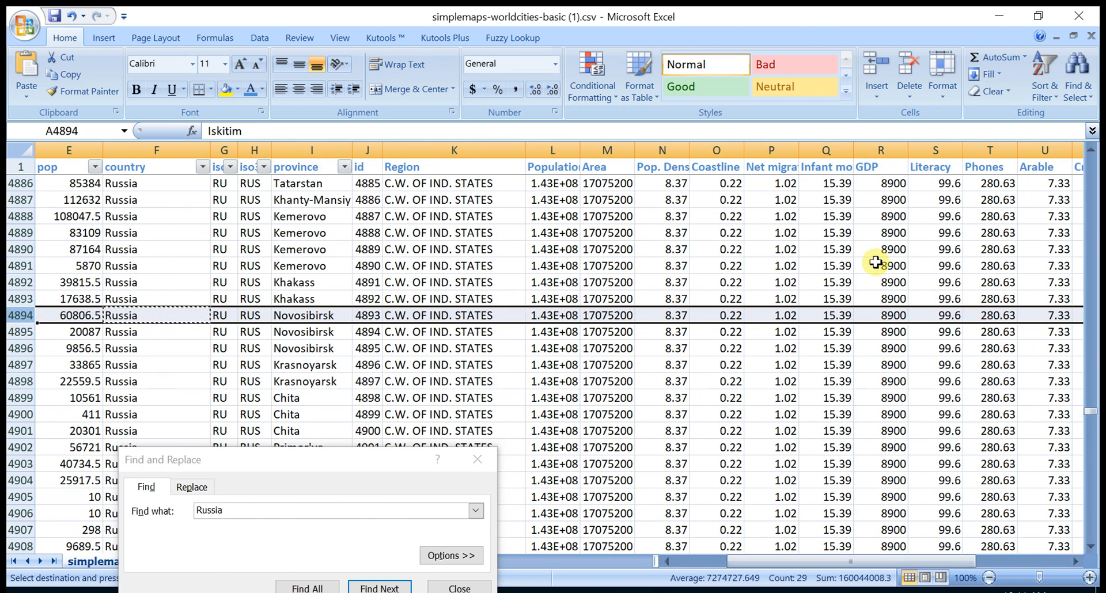
click(774, 149)
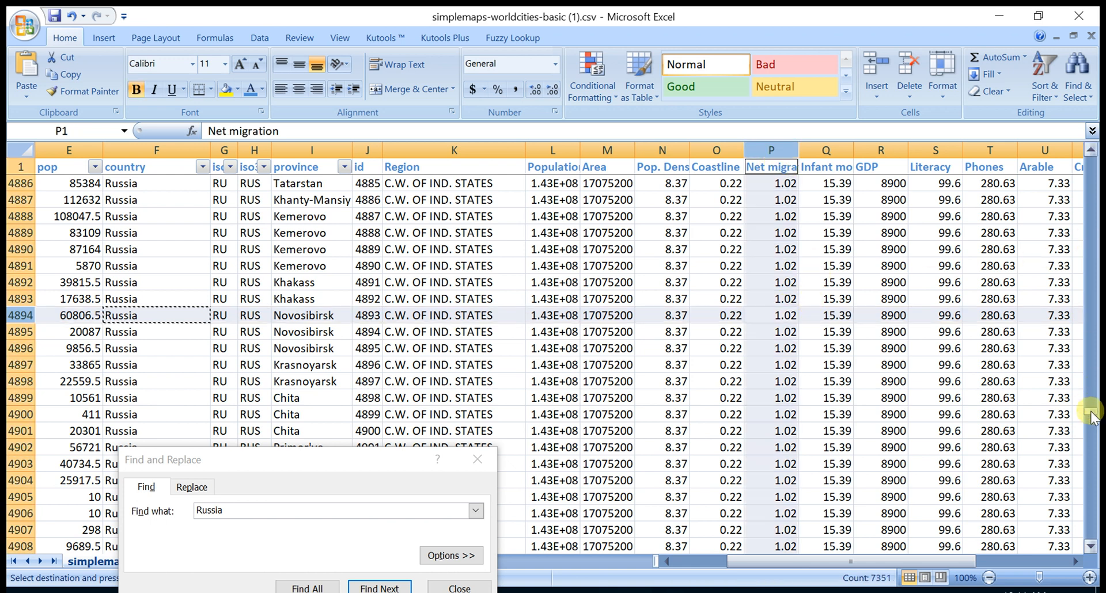
Highlight row 3374 in simplemaps worldcities and copy its country name Italy from F3374.
drag(1090, 411, 1089, 337)
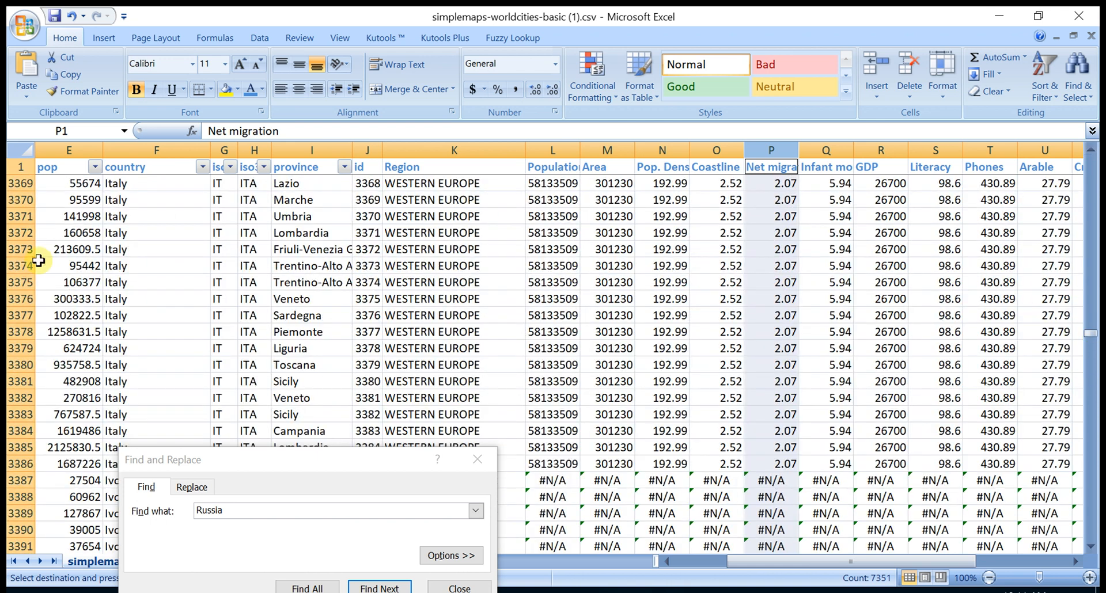
click(17, 265)
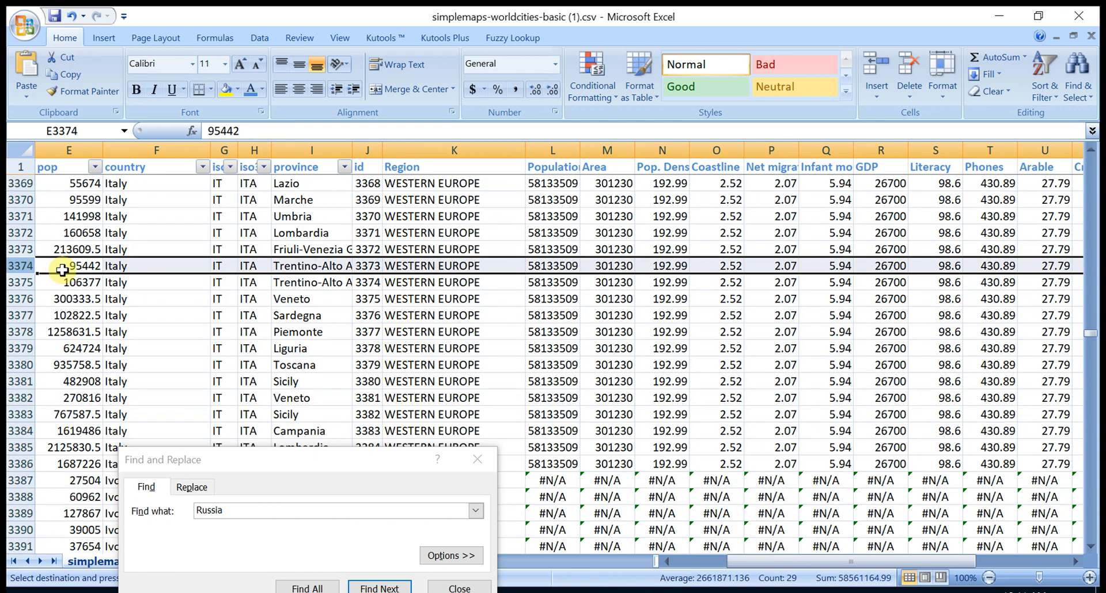
click(151, 264)
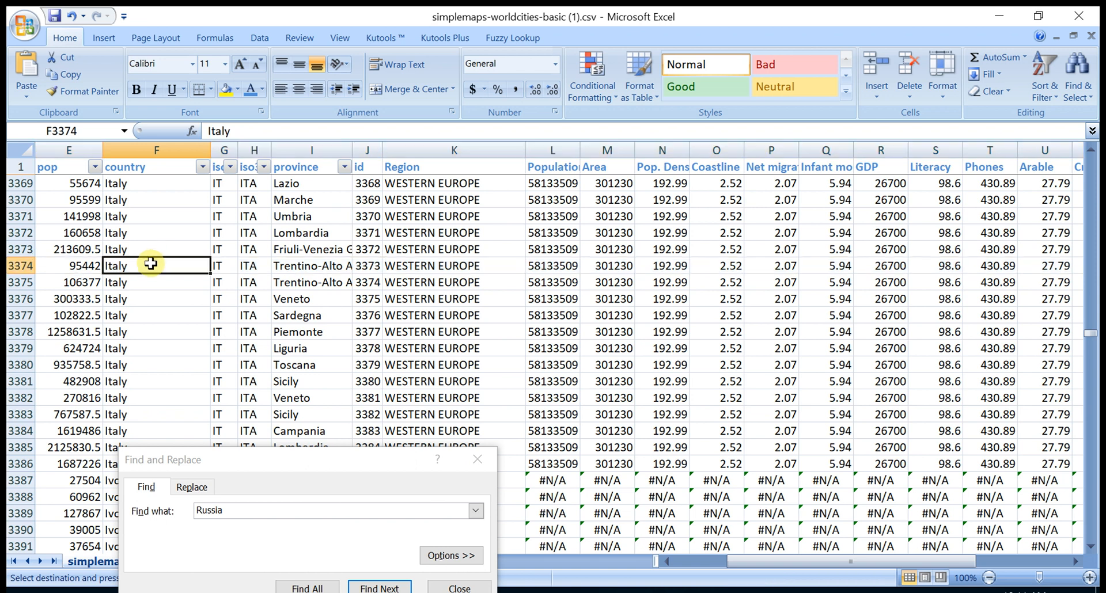
key(ctrl+c)
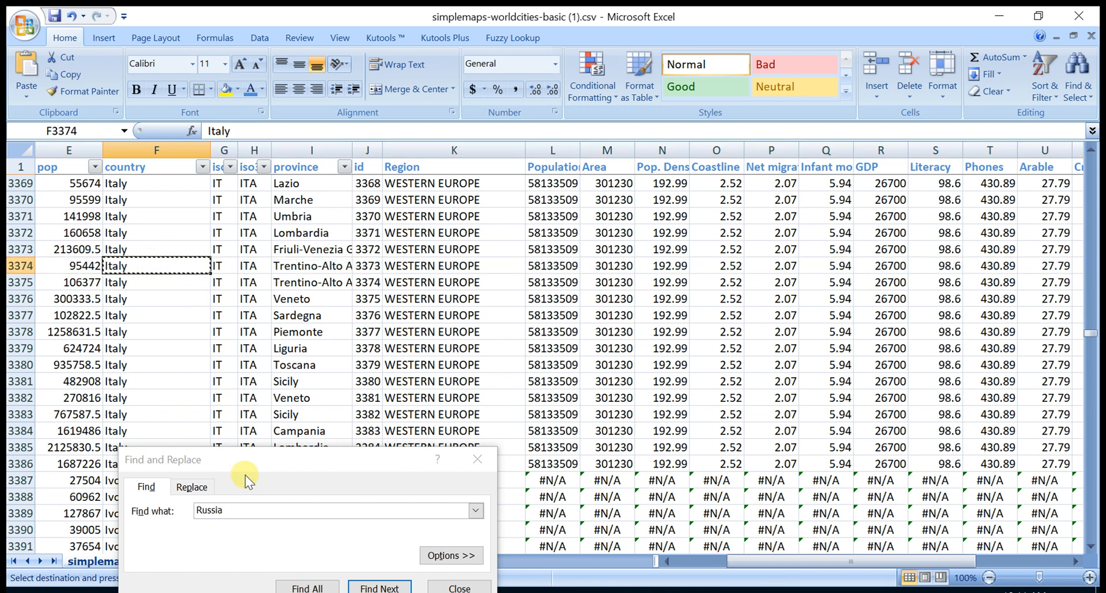
Try to find all cells containing Italy in countries of the world with row 175 and the Net migration column still selected.
click(316, 452)
drag(337, 459, 600, 249)
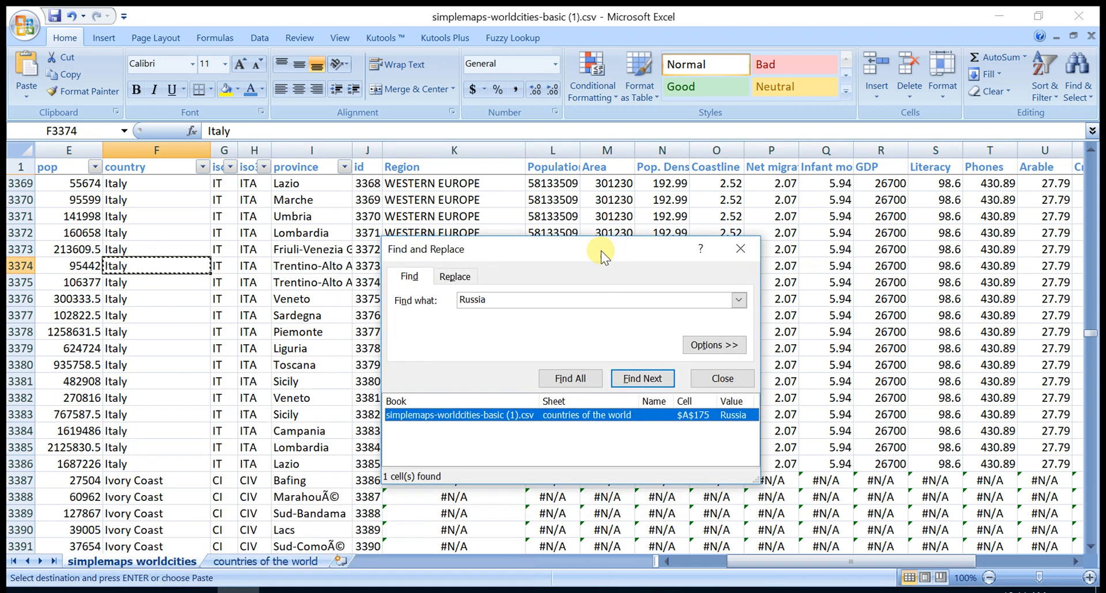
click(254, 563)
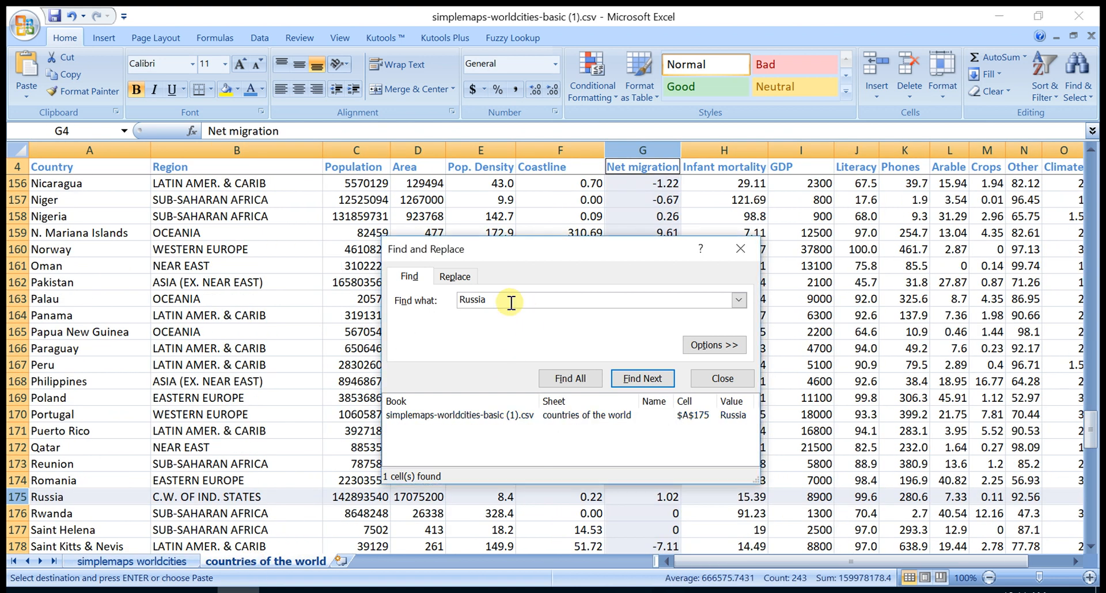
drag(505, 299, 403, 304)
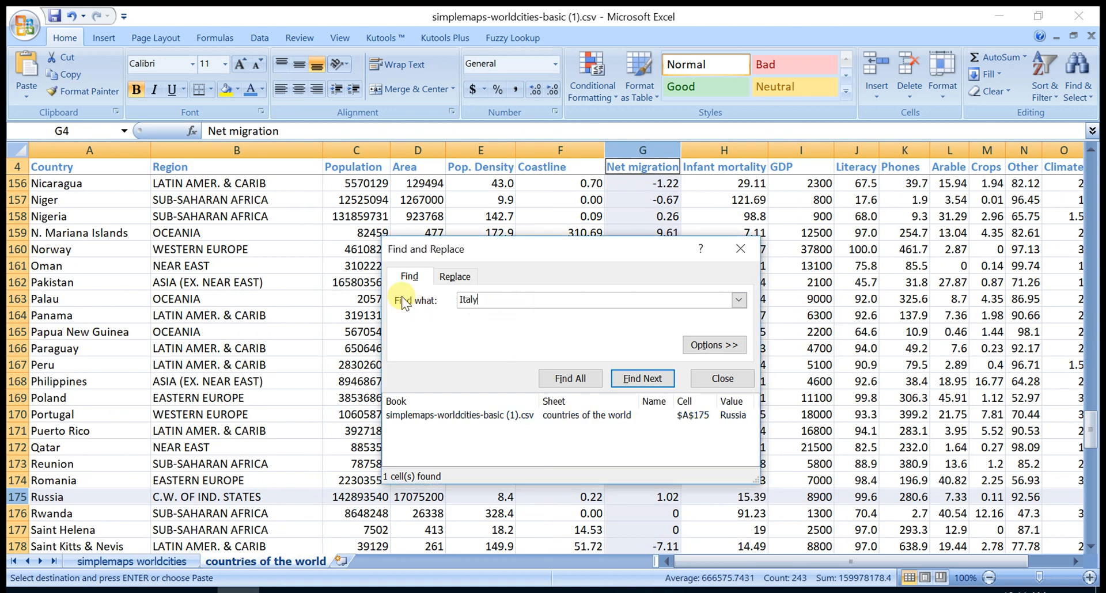
click(562, 378)
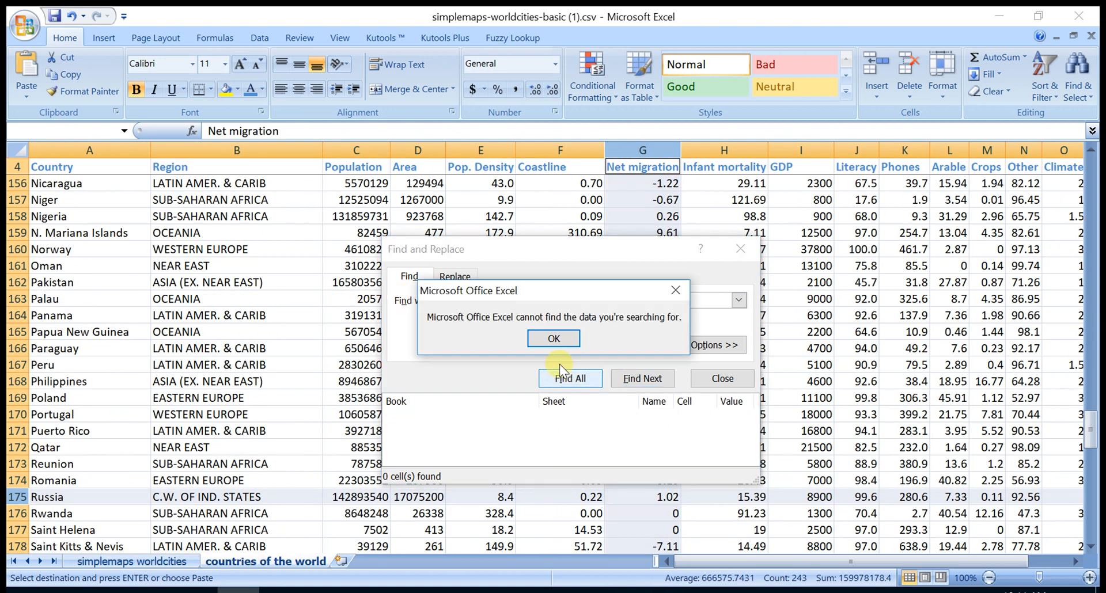
click(564, 341)
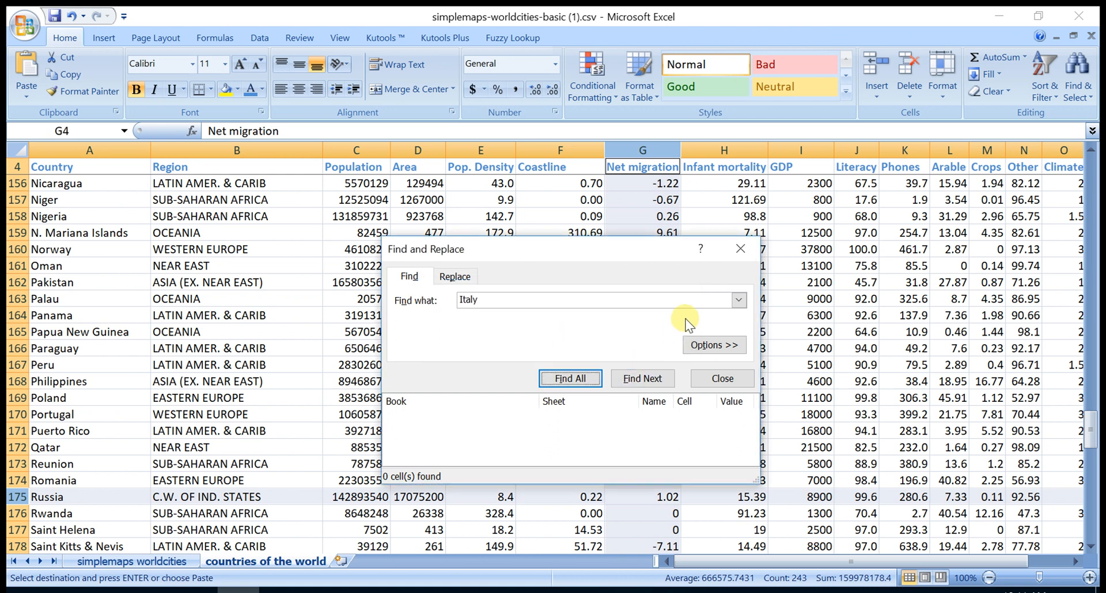
Replace the multiple selection with the single cell B164 and find all cells containing Italy again.
click(499, 303)
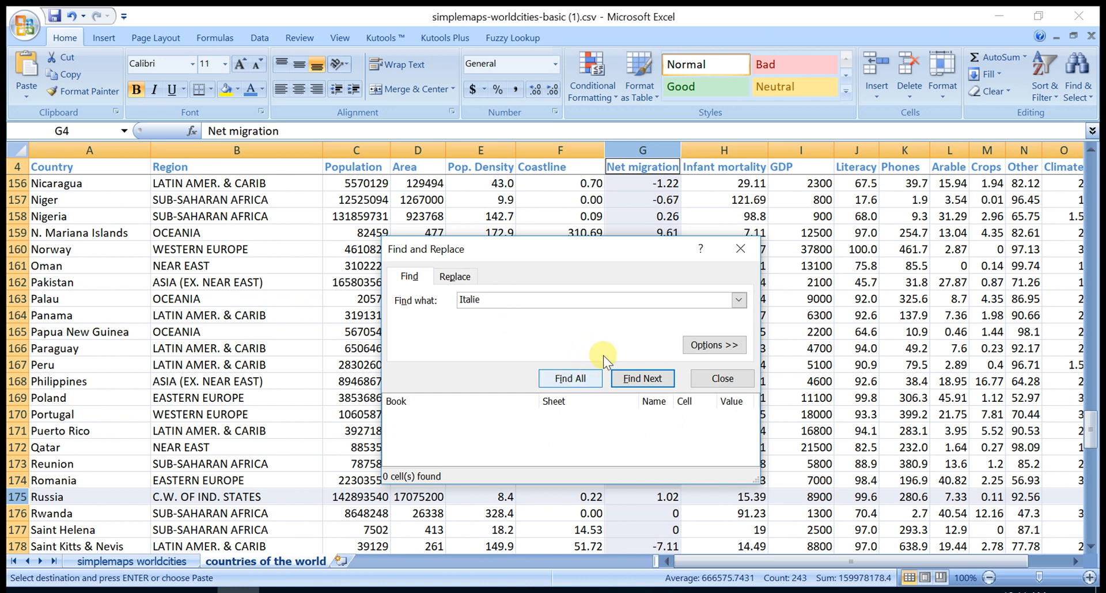
click(269, 318)
click(494, 304)
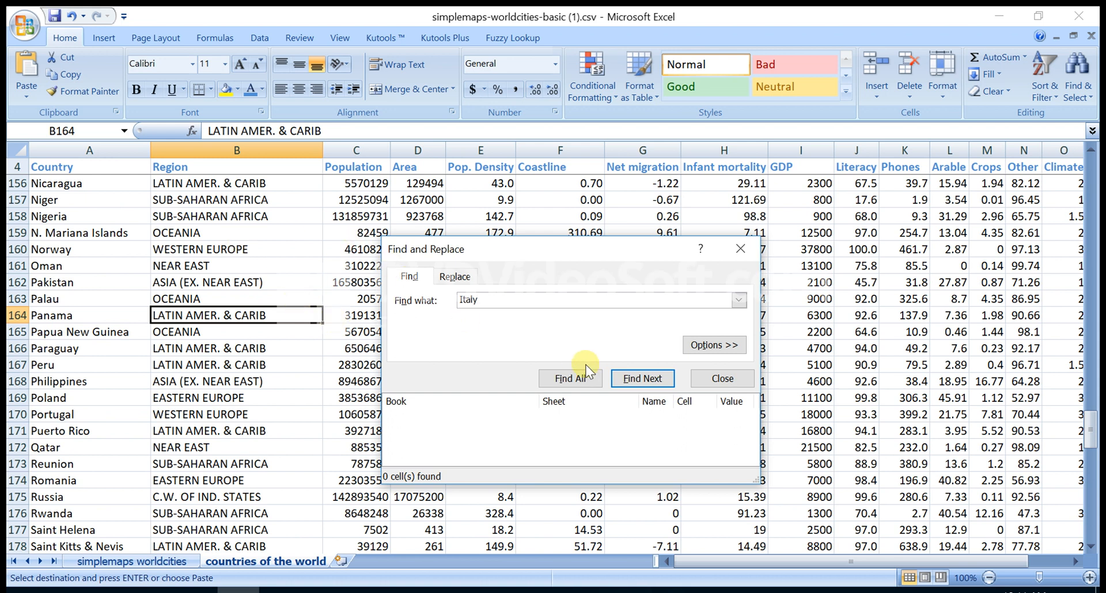
click(570, 378)
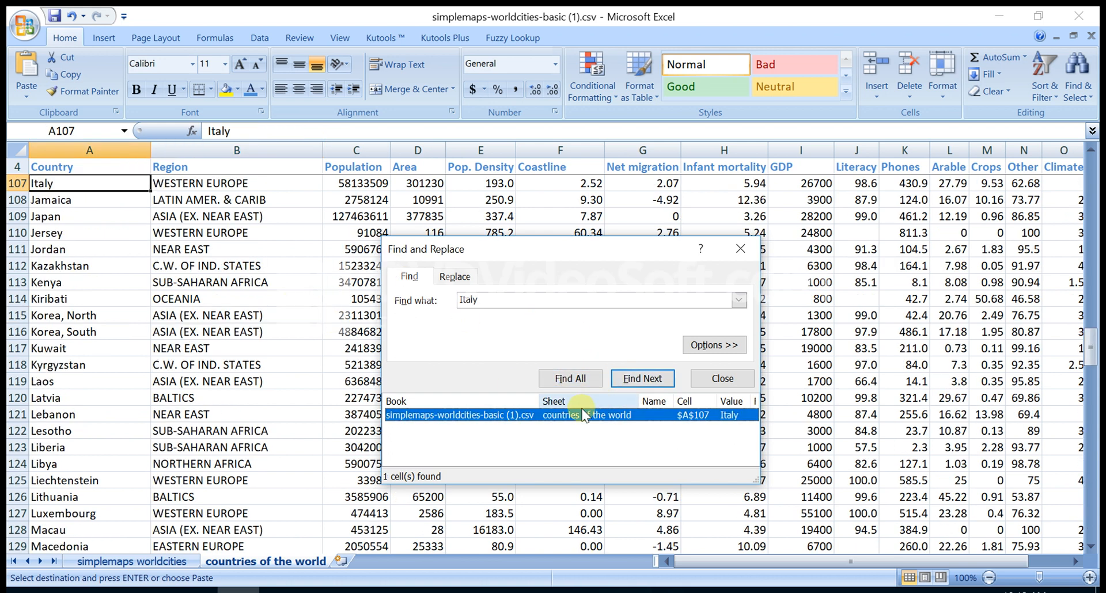
Highlight Italy's row 107 in countries of the world and move the Find and Replace dialog clear of its values.
click(18, 183)
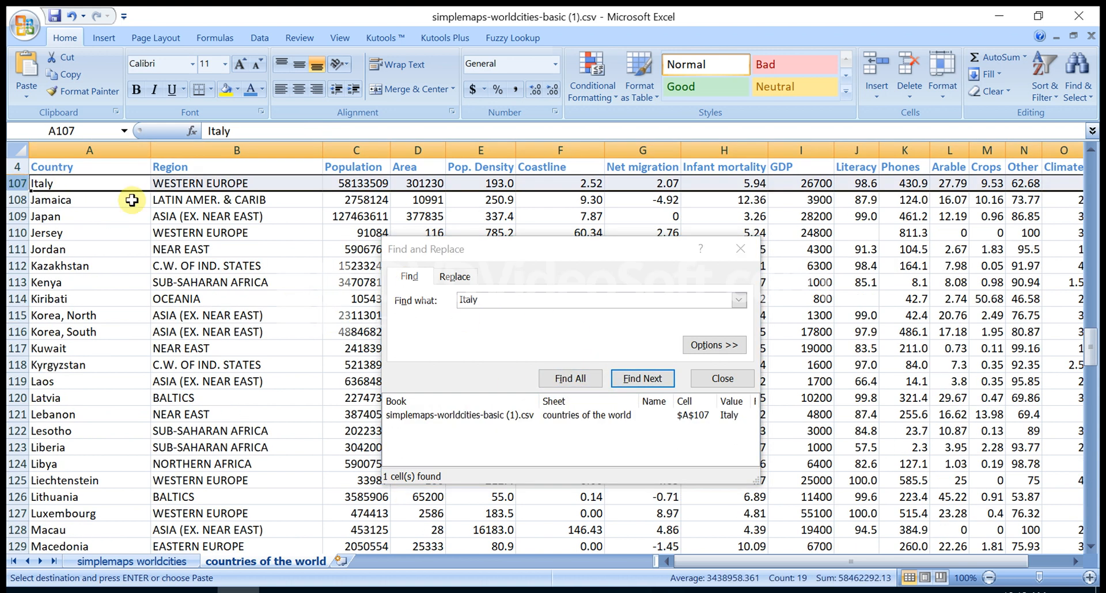
scroll(889, 396, up, 3)
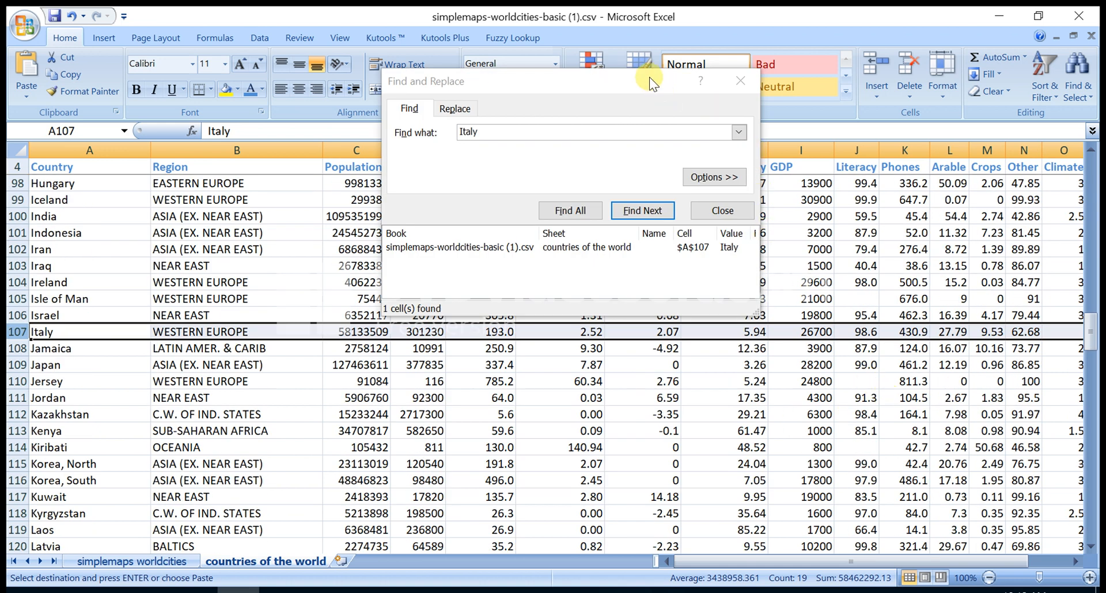
drag(651, 83, 509, 34)
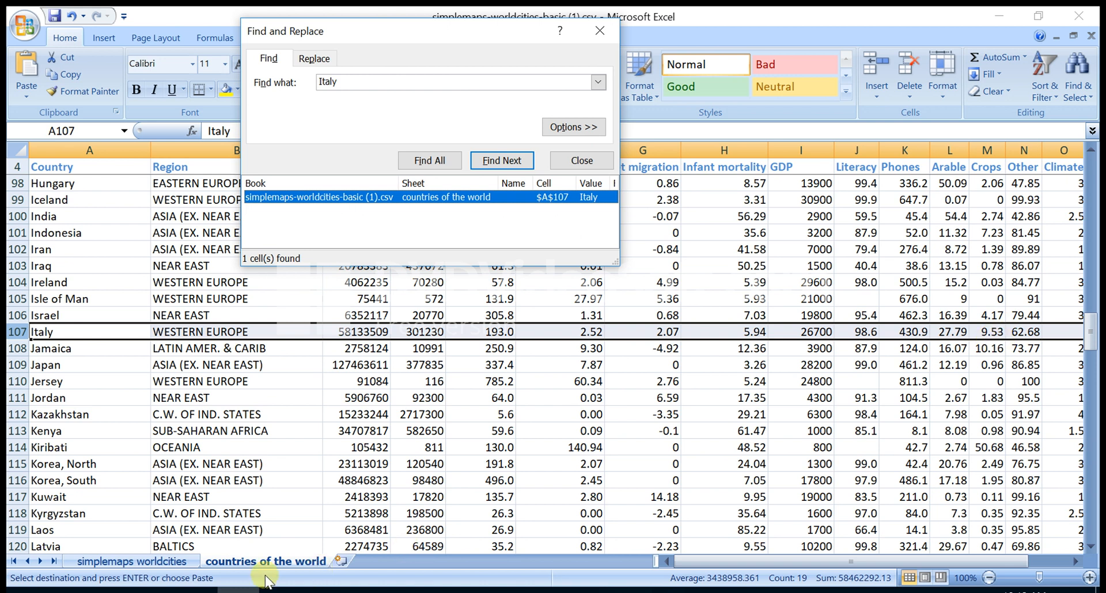
In simplemaps worldcities, highlight row 3374 together with the Crops column to compare Italy's value.
click(144, 562)
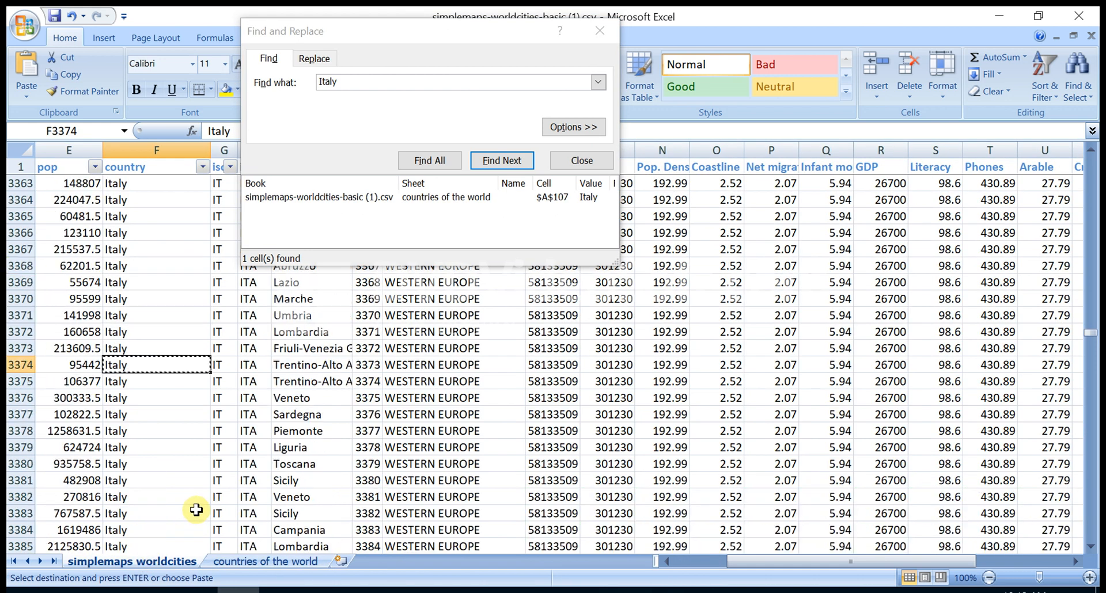
click(21, 364)
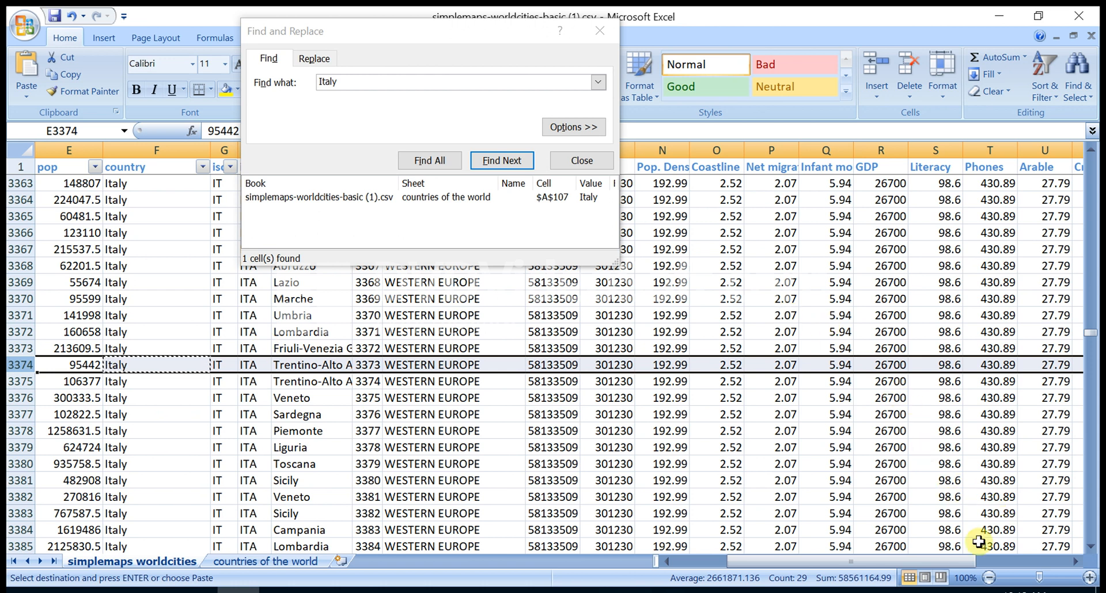
drag(948, 561, 981, 565)
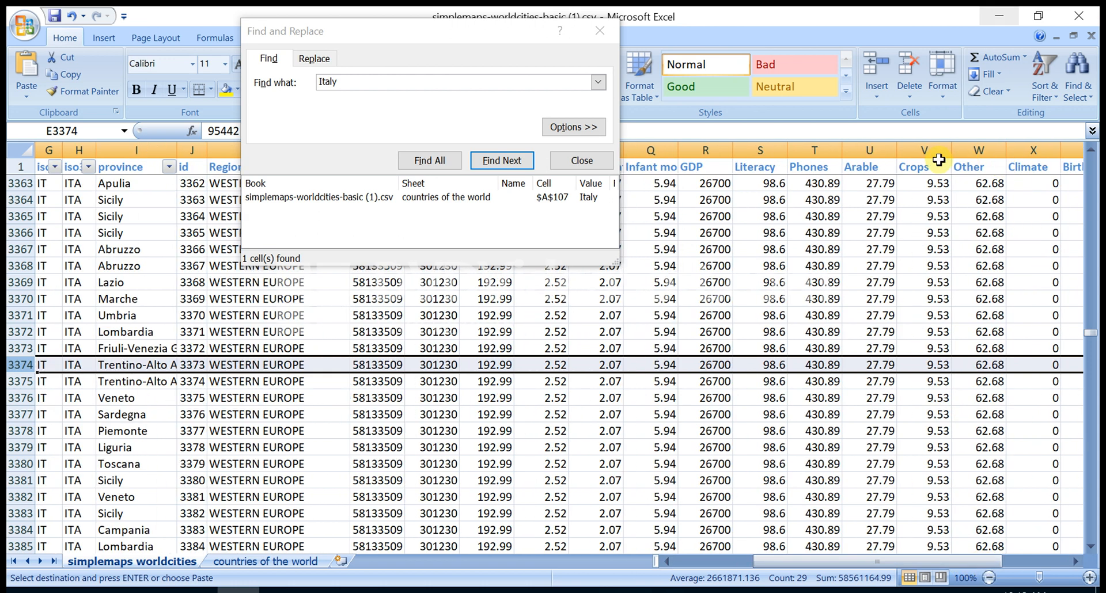
click(922, 151)
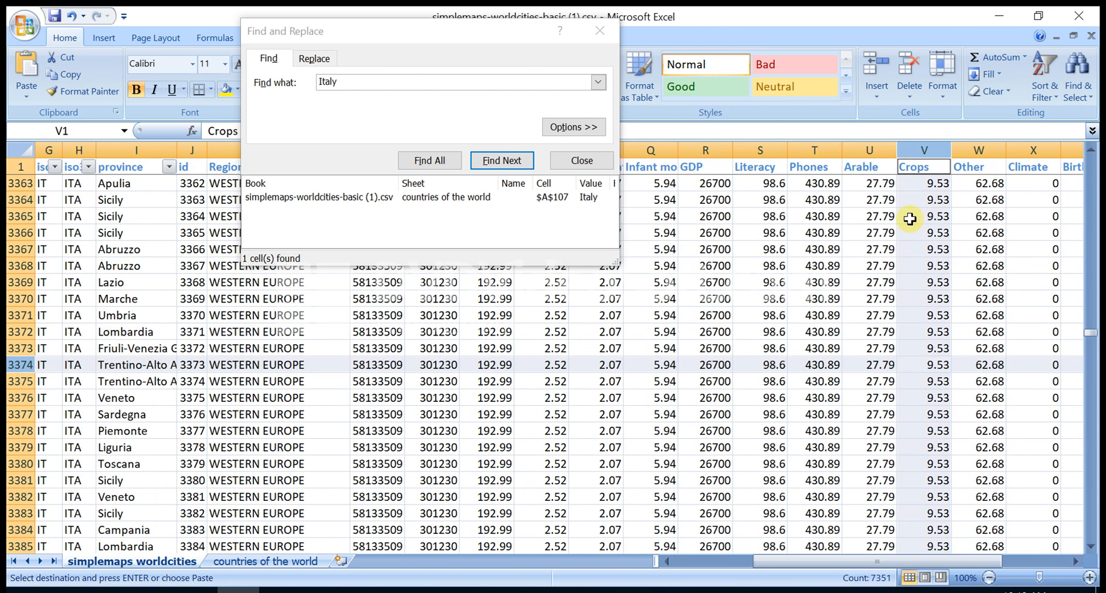
Close the Find and Replace dialog, select F3375 and clear the copy marquee around F3374.
click(597, 33)
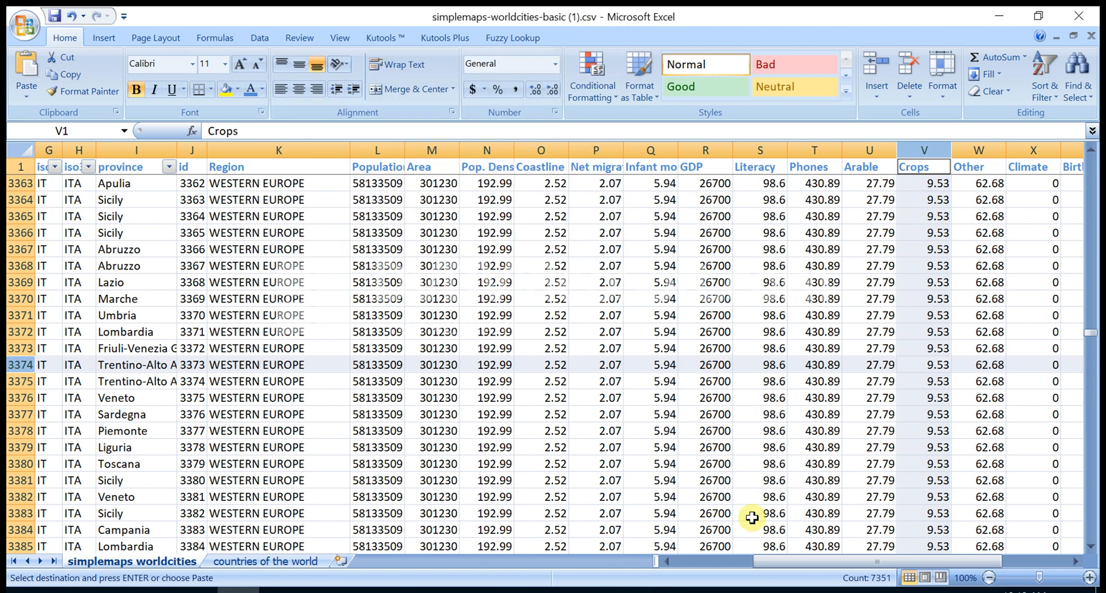
click(708, 562)
click(650, 373)
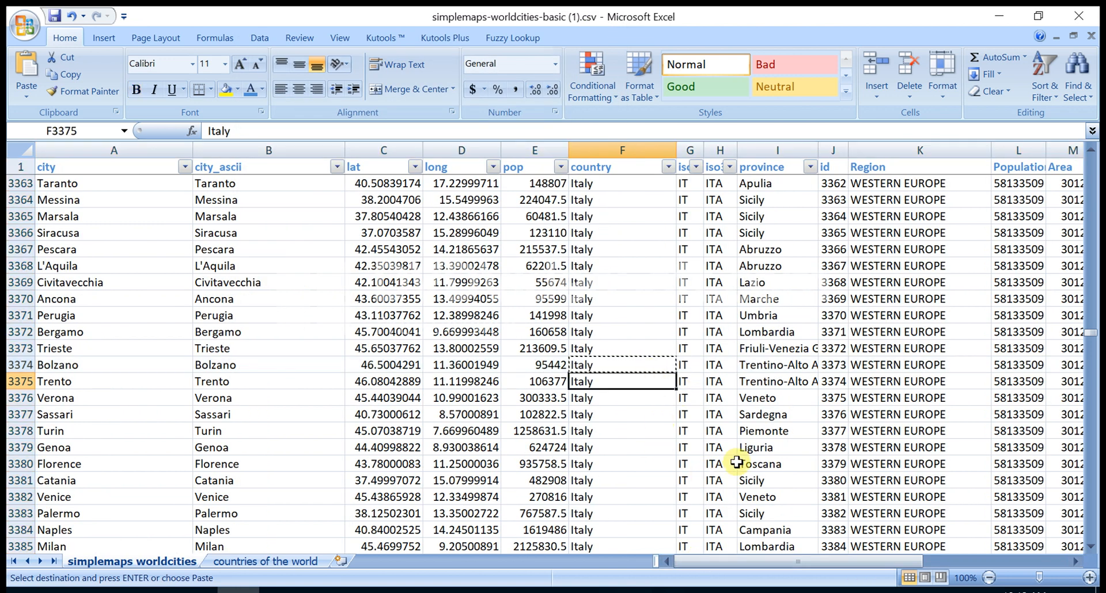
key(Escape)
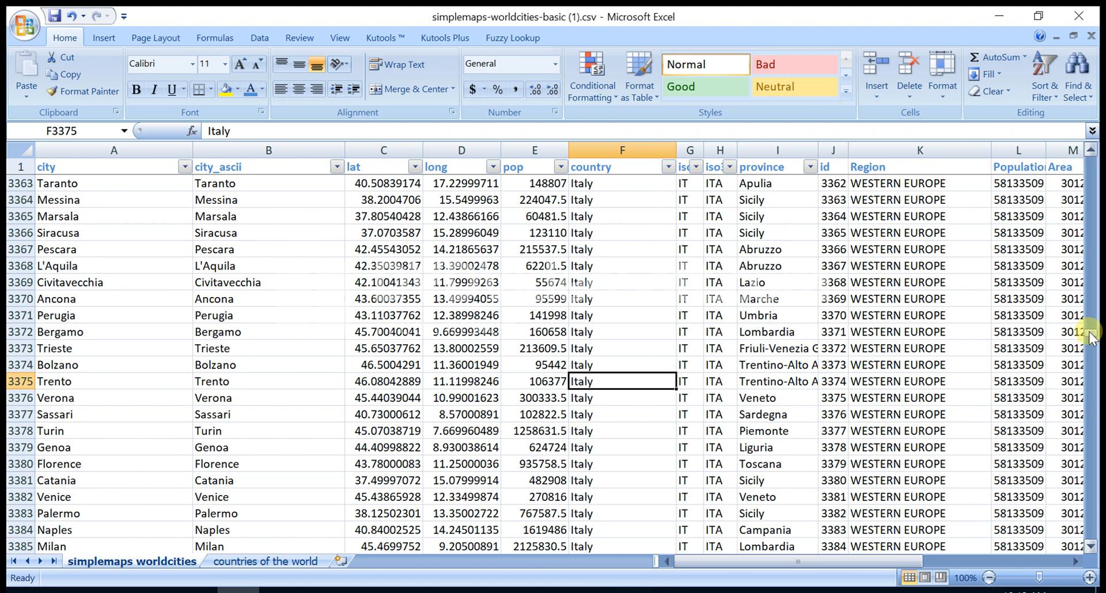
Return to the first rows of simplemaps worldcities and inspect the Region formulas in K3 and K2.
drag(1092, 340, 1099, 161)
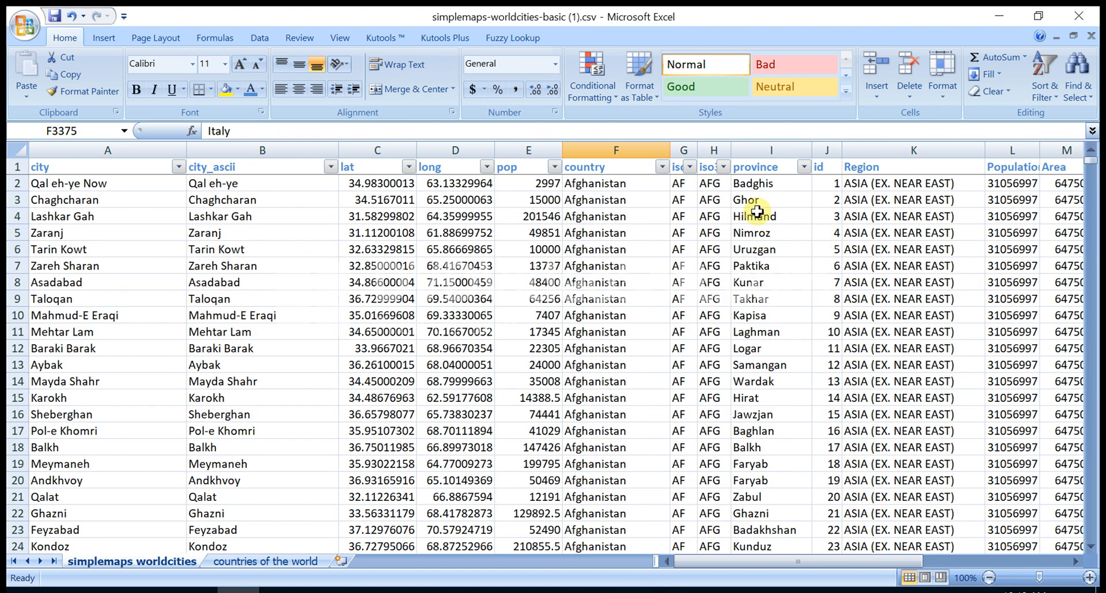
click(522, 200)
click(925, 197)
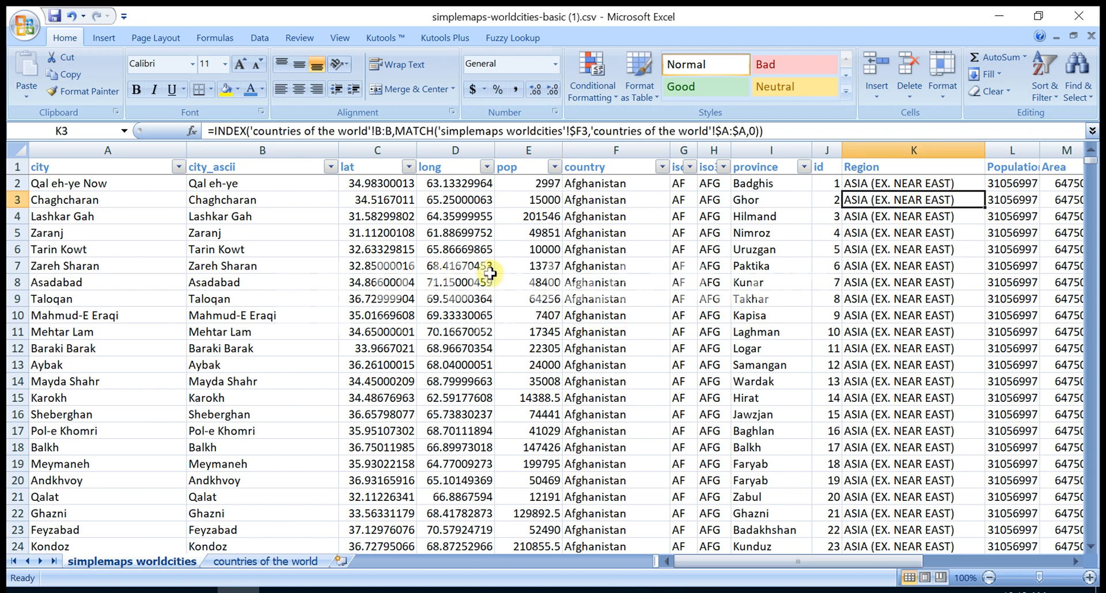
click(904, 185)
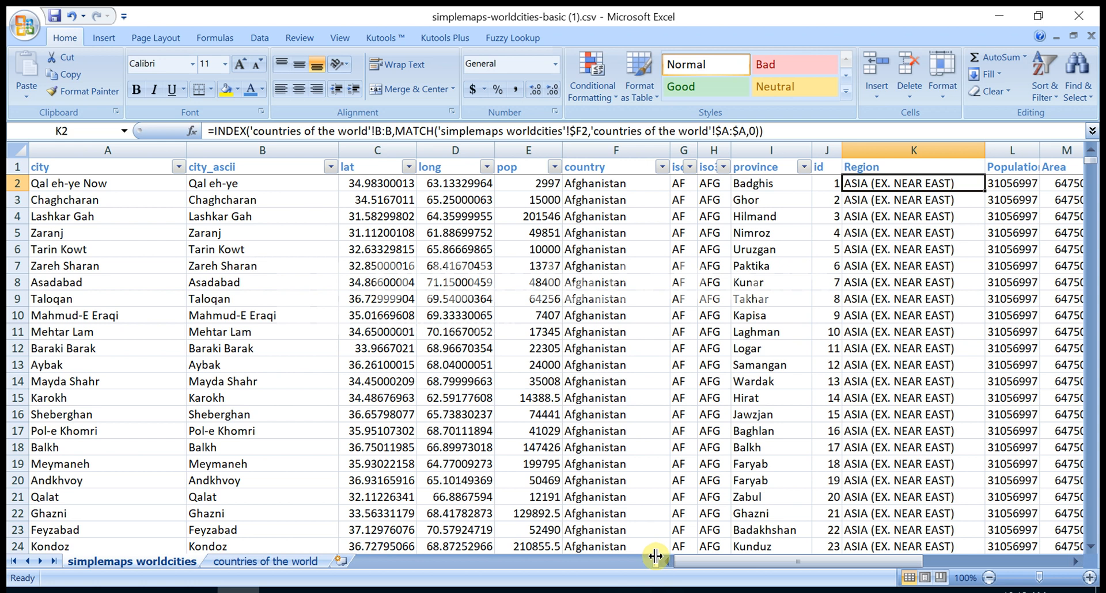
Switch to Chrome and look through the training sections on the homemadeschool.org home page.
mouse_move(285, 589)
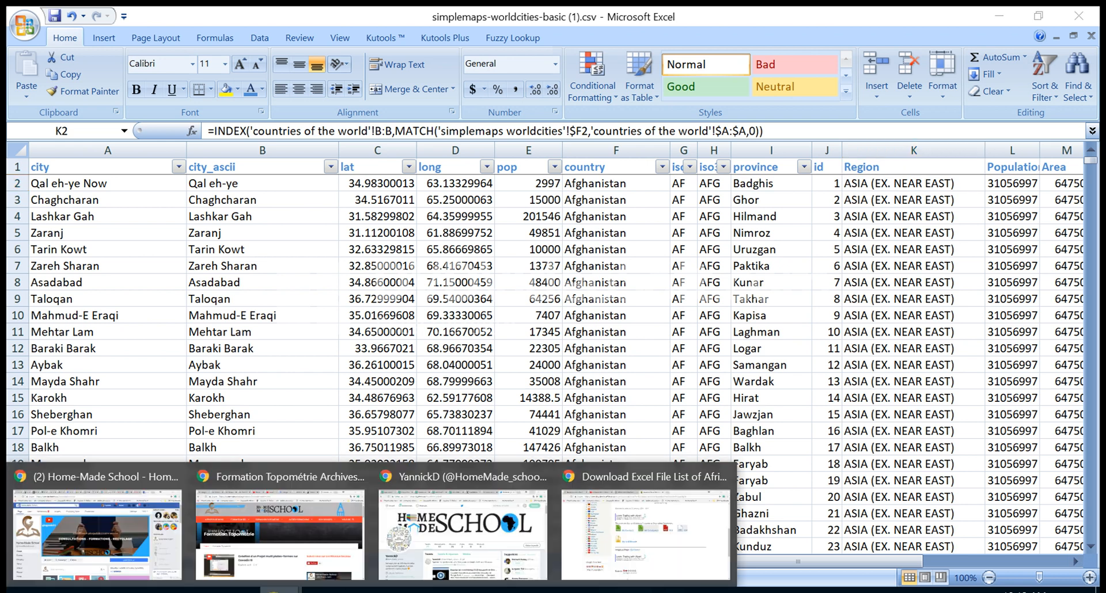
click(646, 531)
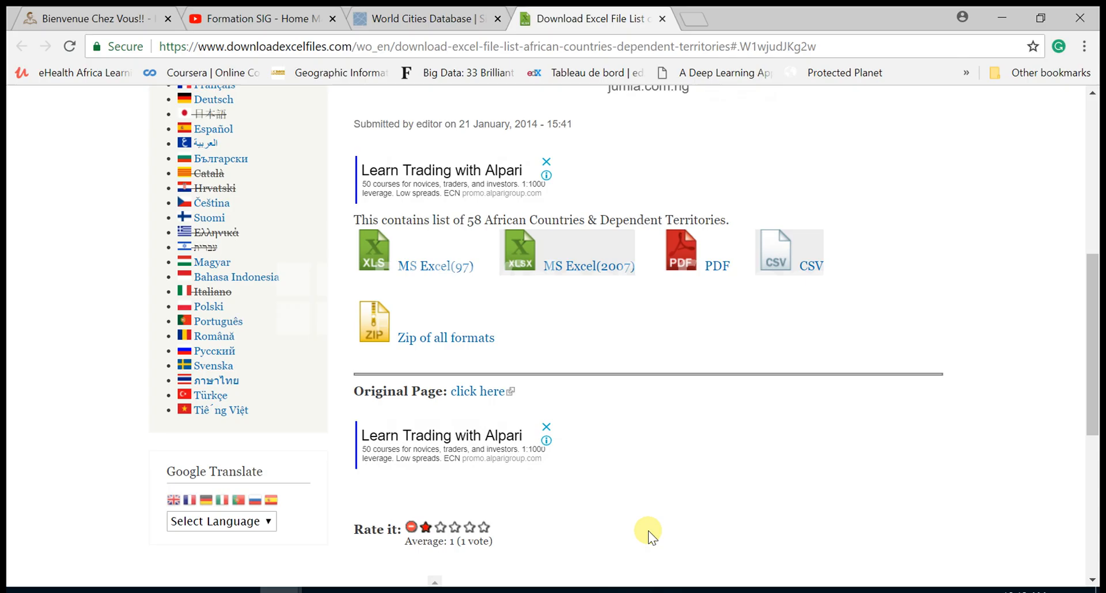
click(124, 18)
scroll(397, 332, down, 20)
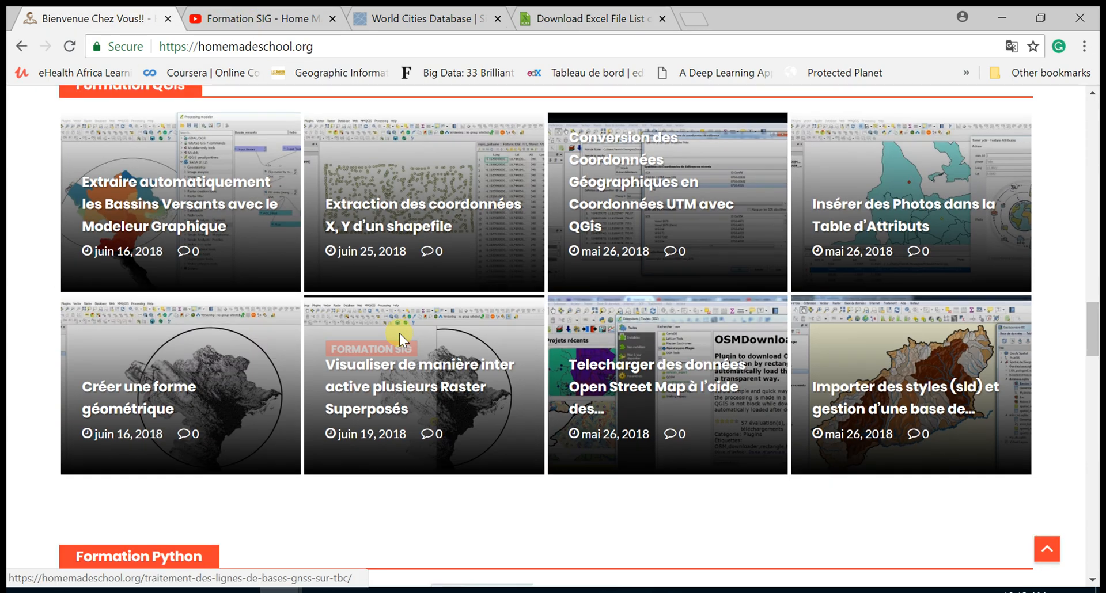
scroll(399, 341, down, 4)
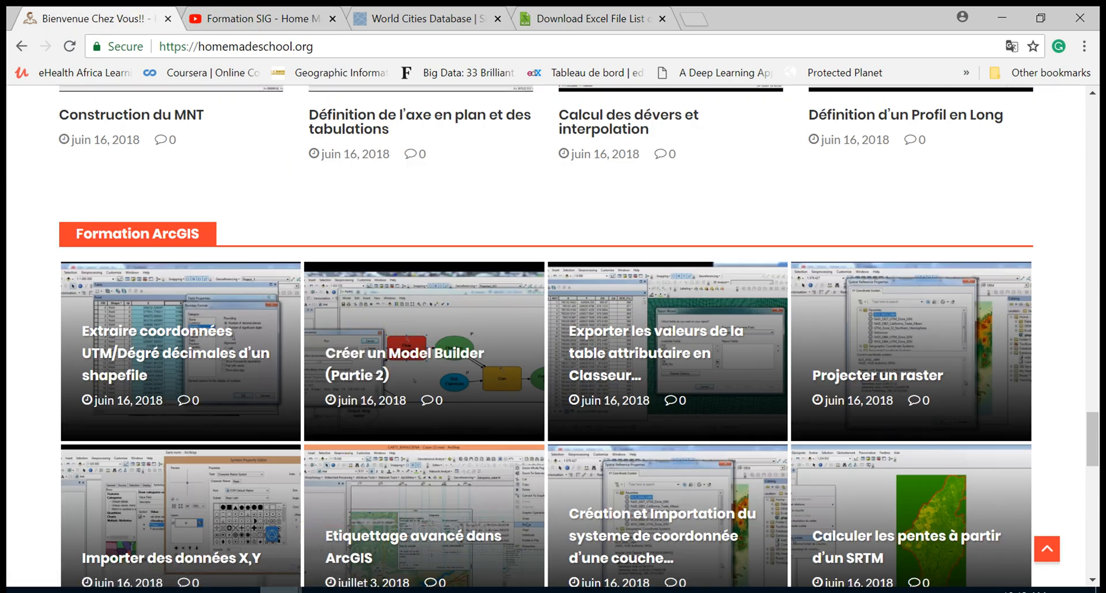
Browse the videos on the Formation SIG - Home Made School YouTube channel and check the homemadeschool.org page footer.
mouse_move(285, 589)
click(265, 18)
scroll(403, 238, down, 4)
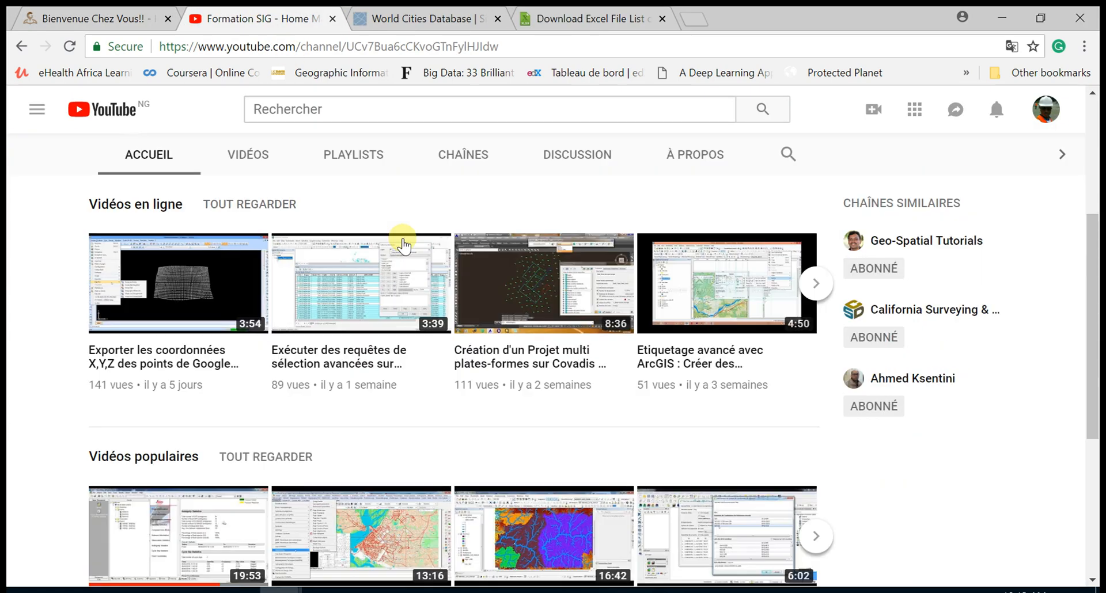
click(106, 12)
scroll(759, 326, down, 15)
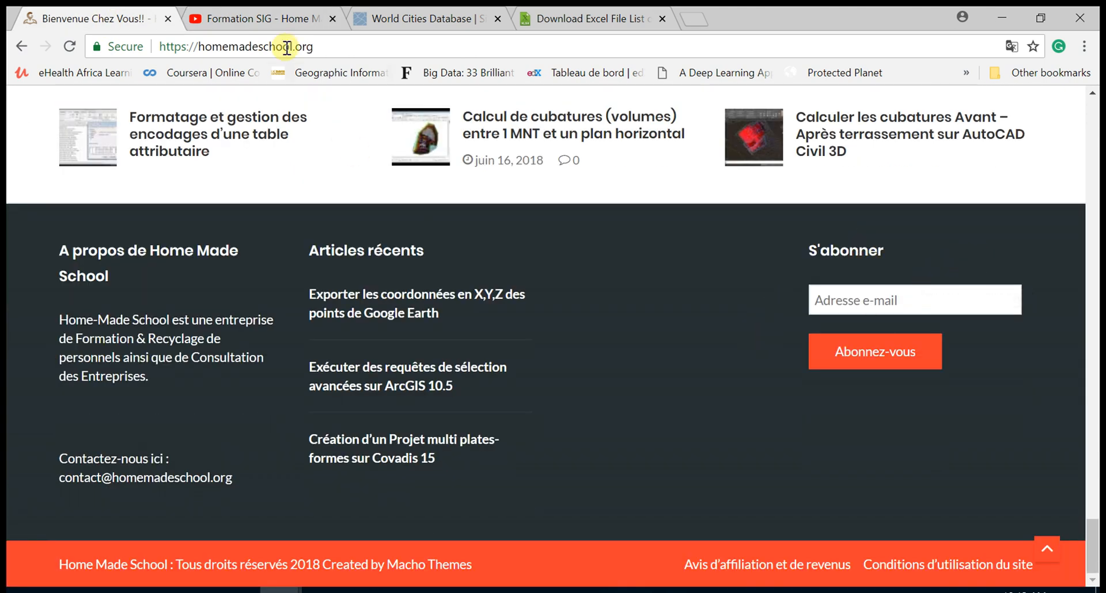
click(254, 19)
scroll(488, 348, up, 5)
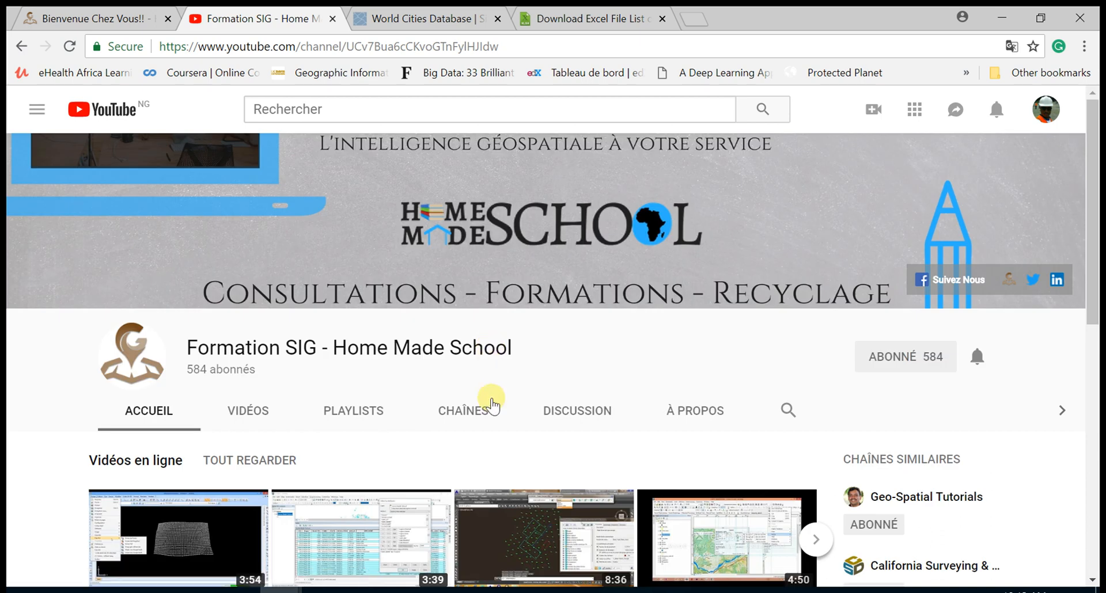
scroll(491, 401, down, 7)
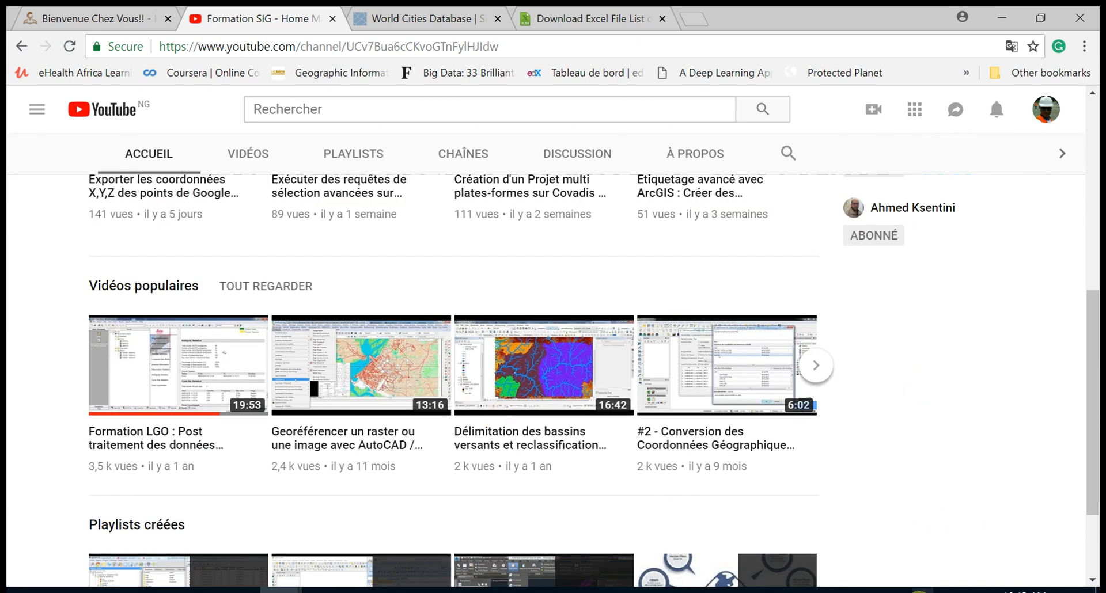
click(921, 592)
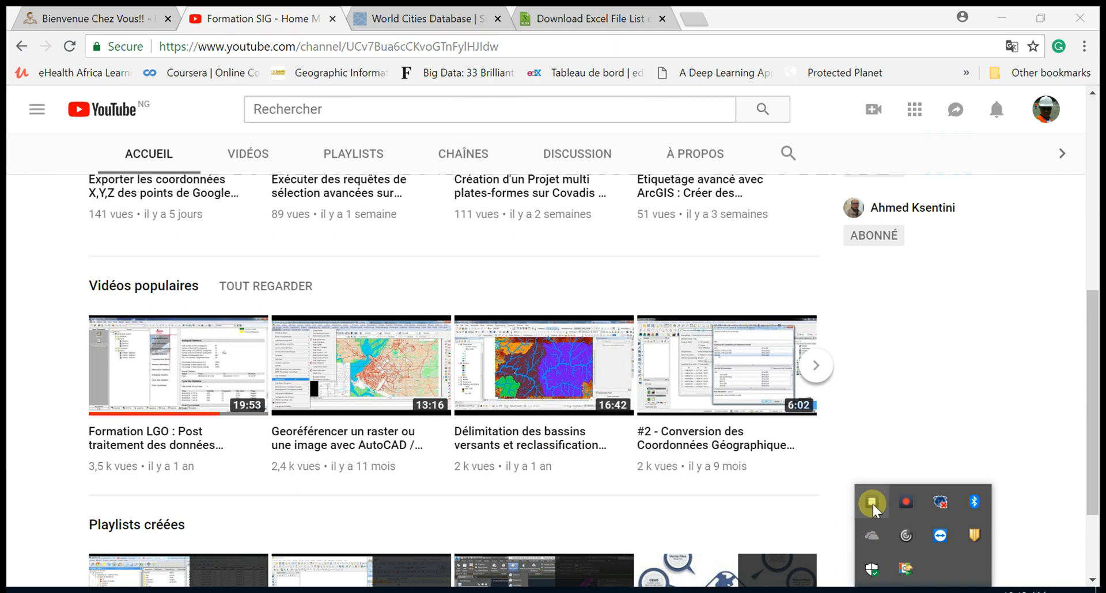